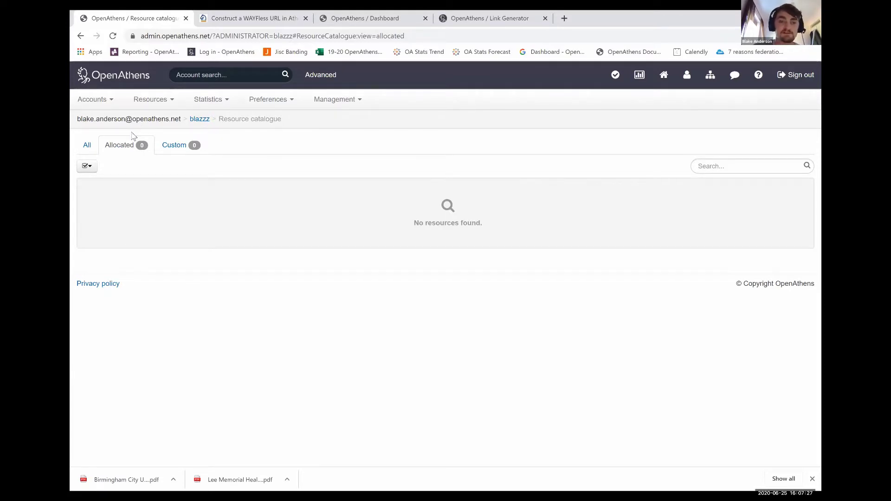
# Go from the dashboard to Resources > Catalogue and switch to the All tab to list all 260 resources
pyautogui.click(107, 82)
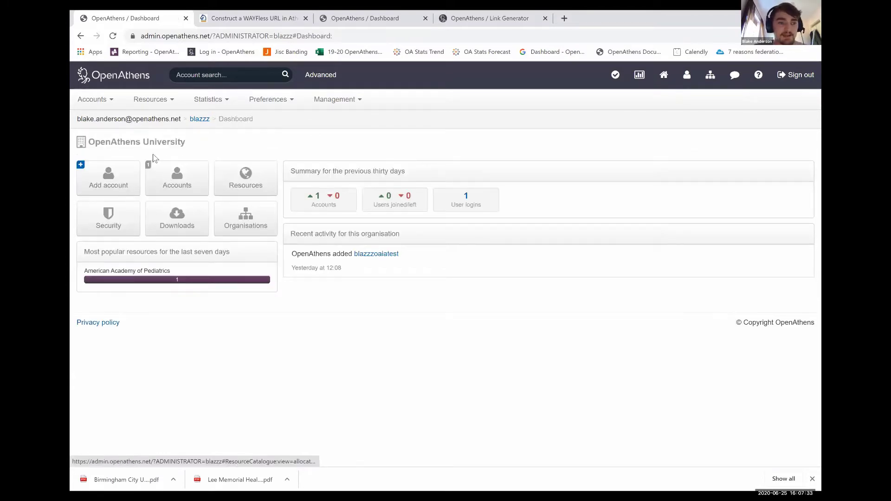
pyautogui.click(165, 101)
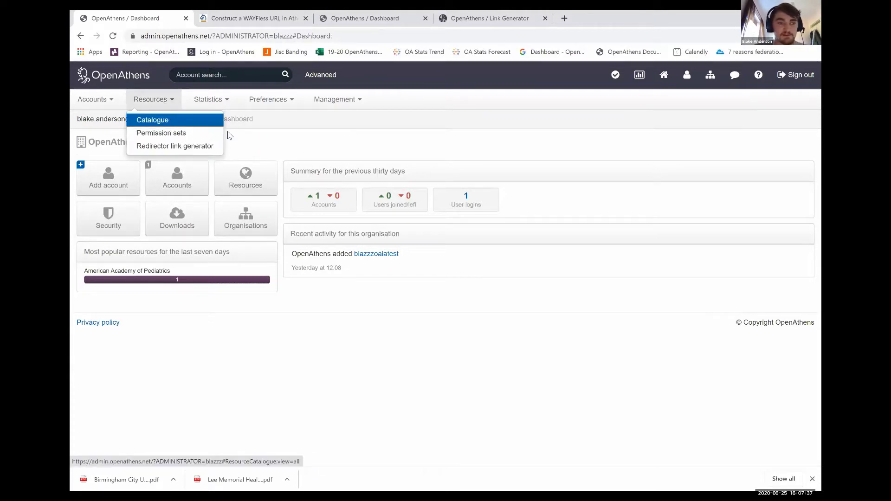
pyautogui.click(246, 178)
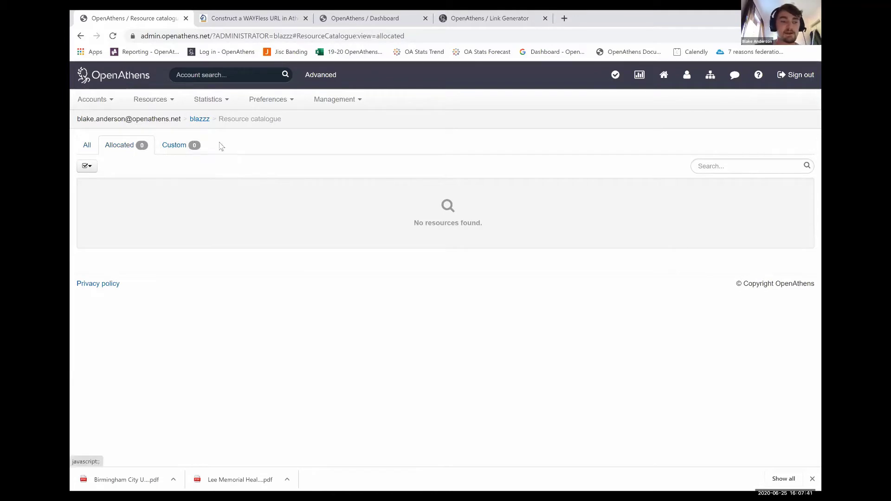
pyautogui.moveTo(219, 145); pyautogui.dragTo(110, 143)
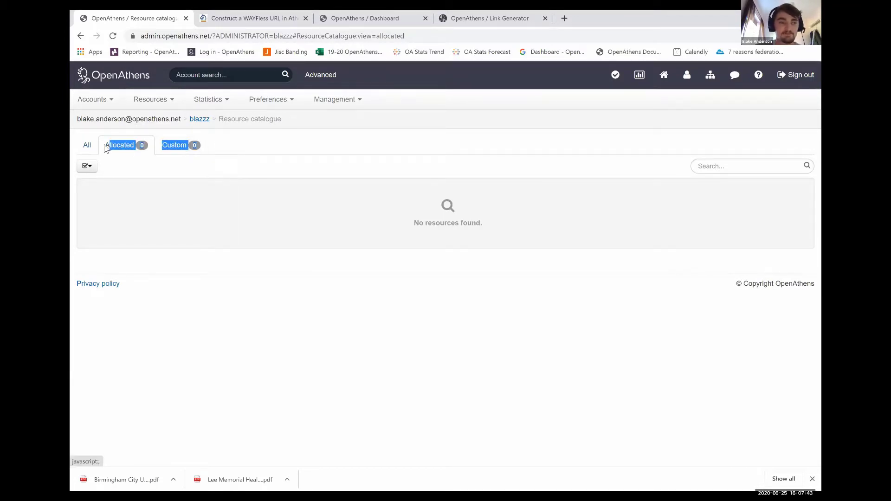
pyautogui.click(157, 147)
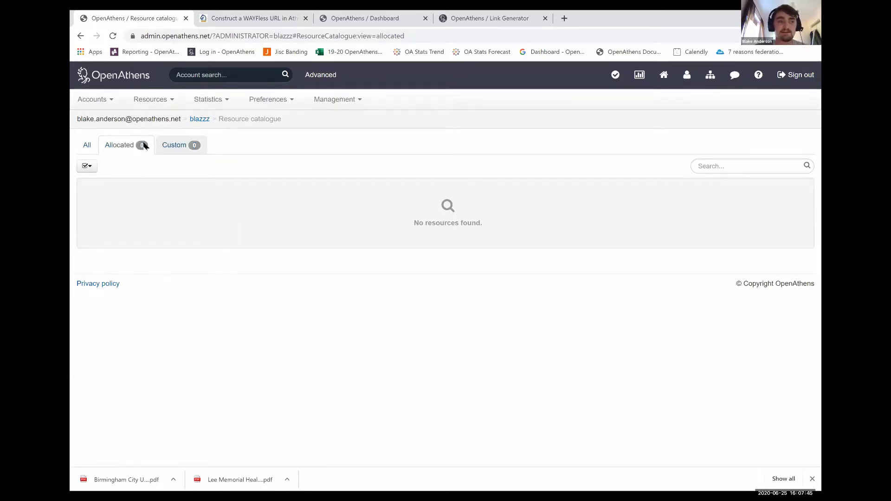
pyautogui.click(89, 149)
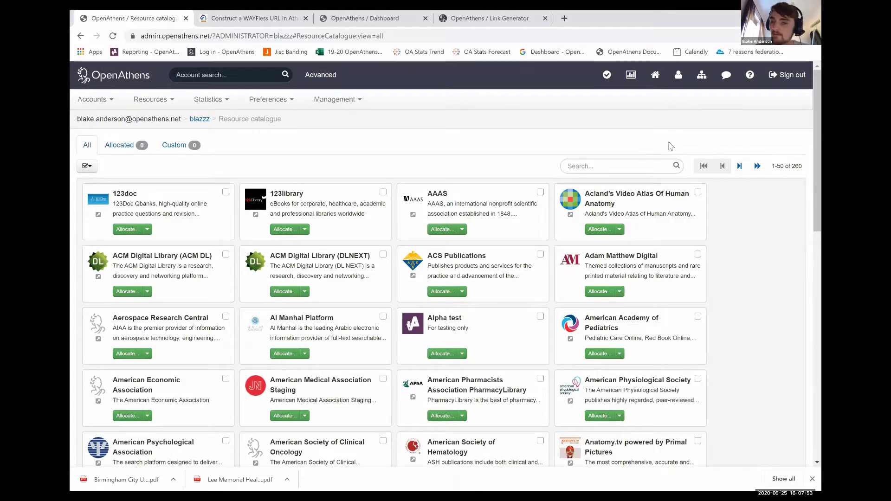
pyautogui.moveTo(804, 166); pyautogui.dragTo(770, 166)
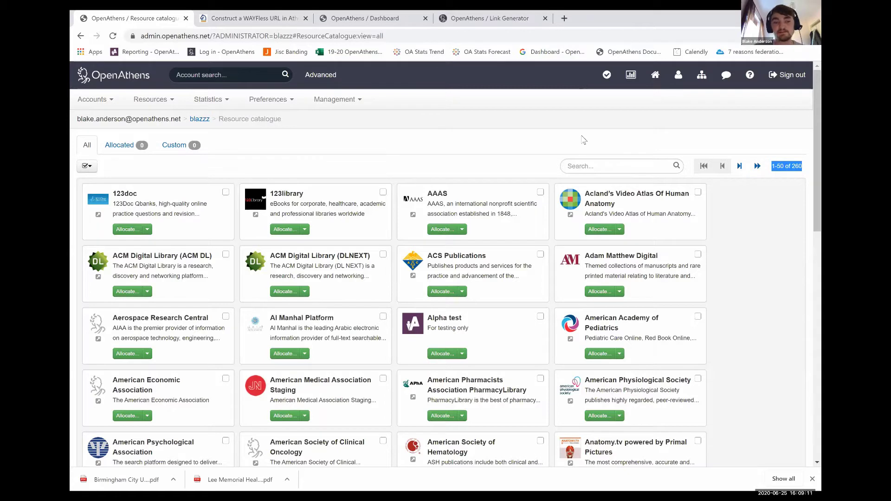
# Open Management > Connections for the OpenAthens Federation details and highlight its entity ID
pyautogui.click(355, 100)
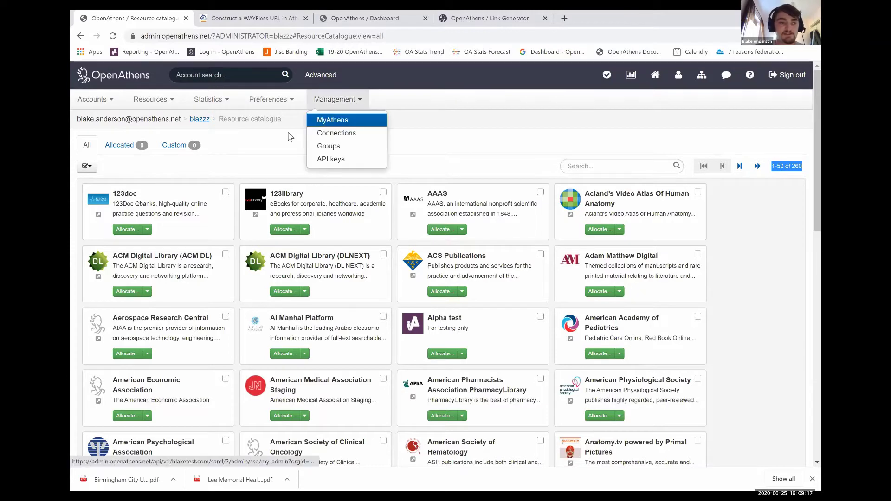
pyautogui.click(459, 77)
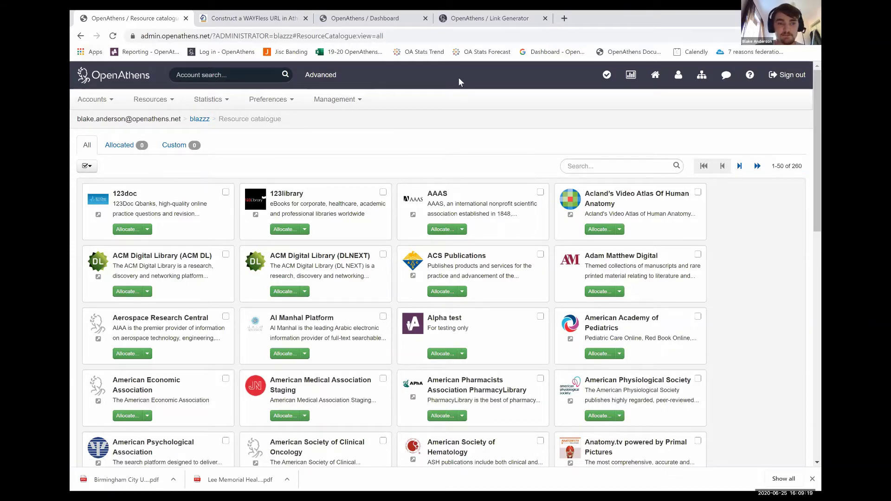
pyautogui.click(348, 100)
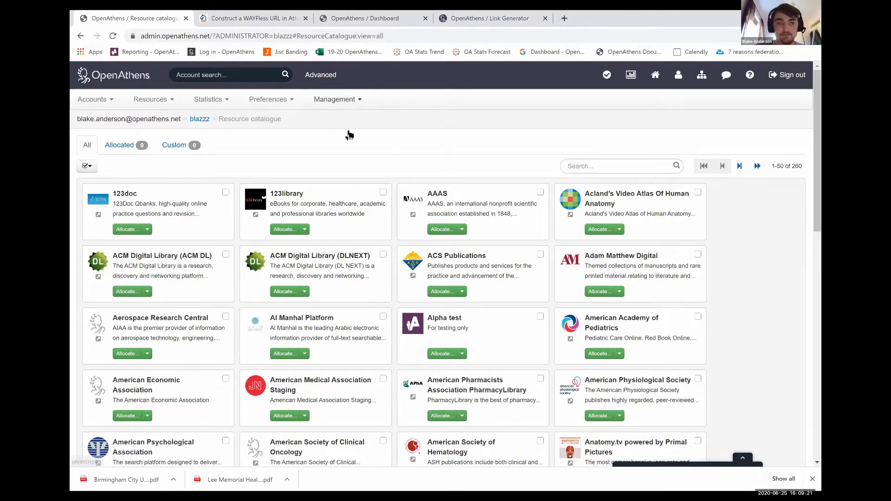
pyautogui.click(350, 134)
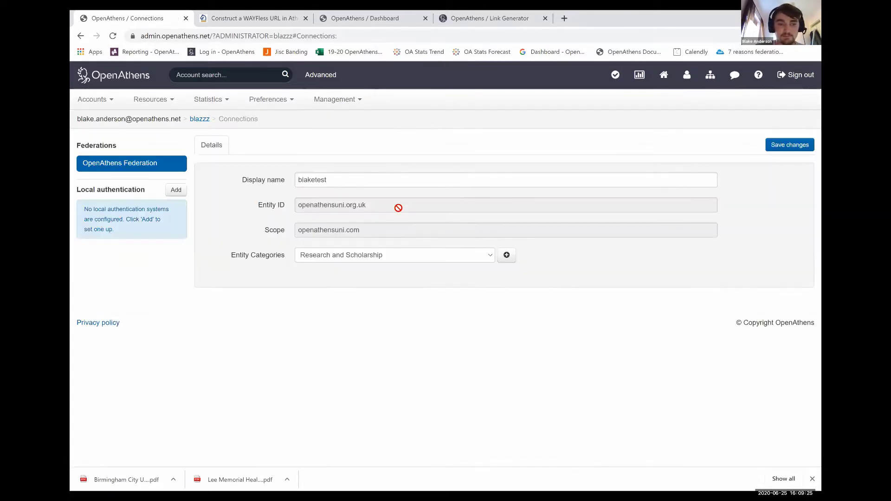
pyautogui.moveTo(396, 205); pyautogui.dragTo(302, 232)
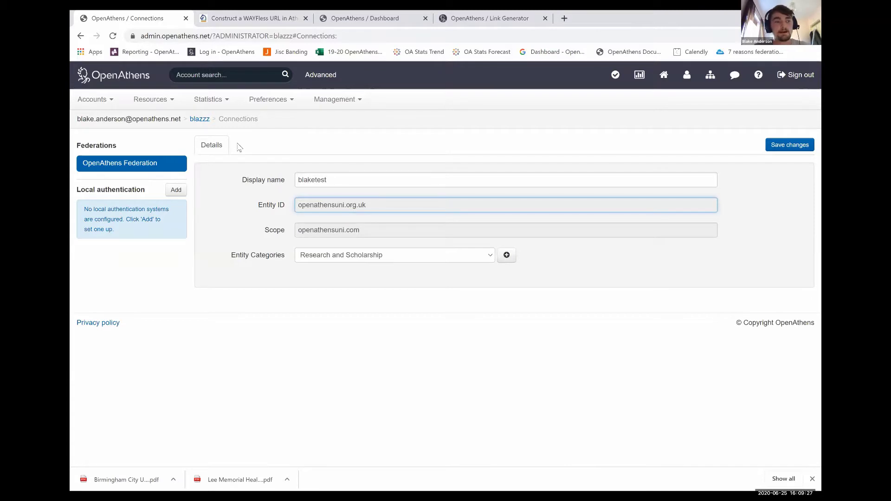
pyautogui.click(334, 199)
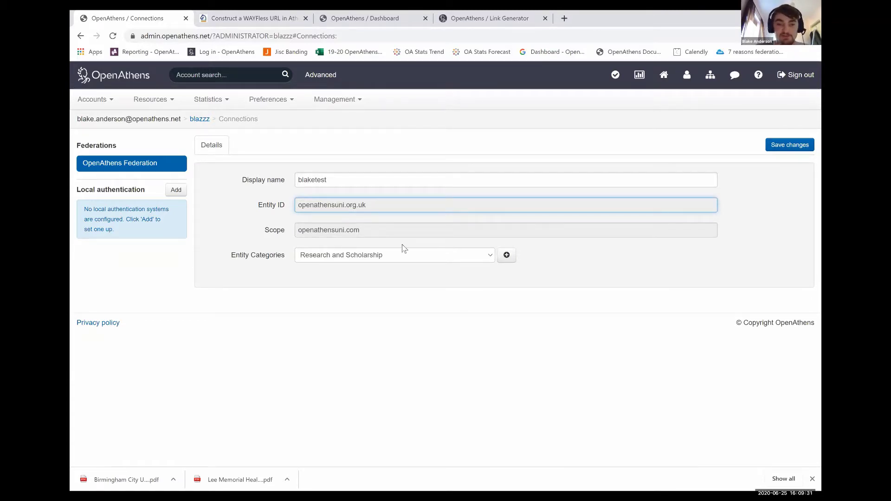
# Return to the resource catalogue and open the 123doc permission set allocation dialog
pyautogui.click(153, 99)
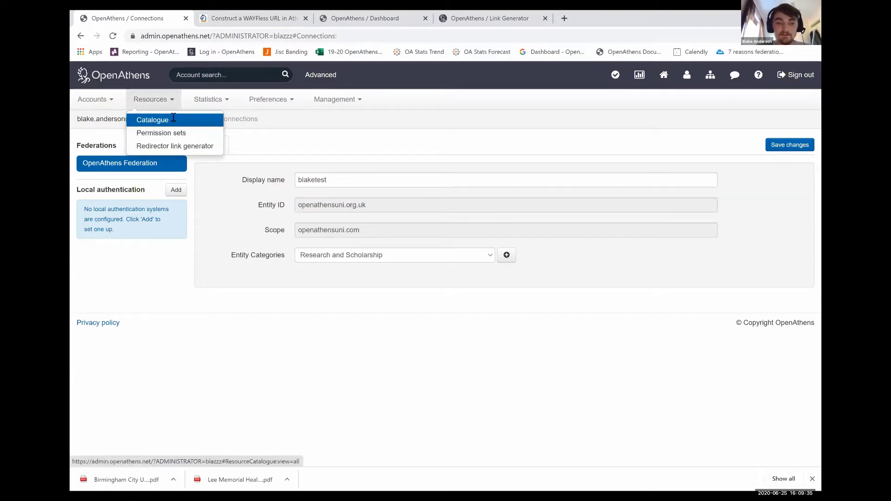
pyautogui.click(172, 120)
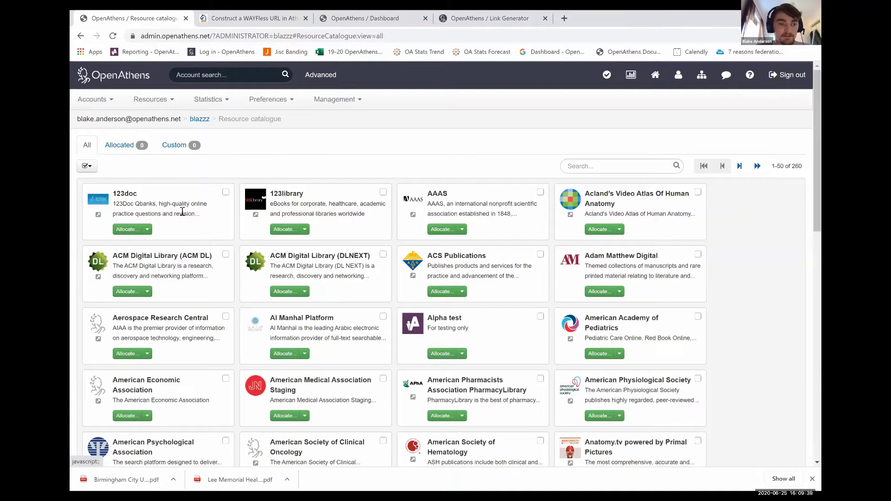
pyautogui.click(123, 194)
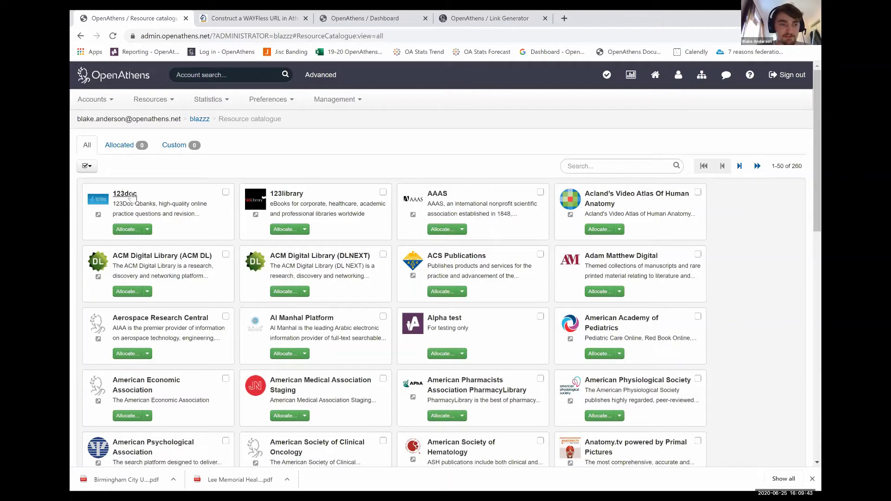
pyautogui.doubleClick(166, 192)
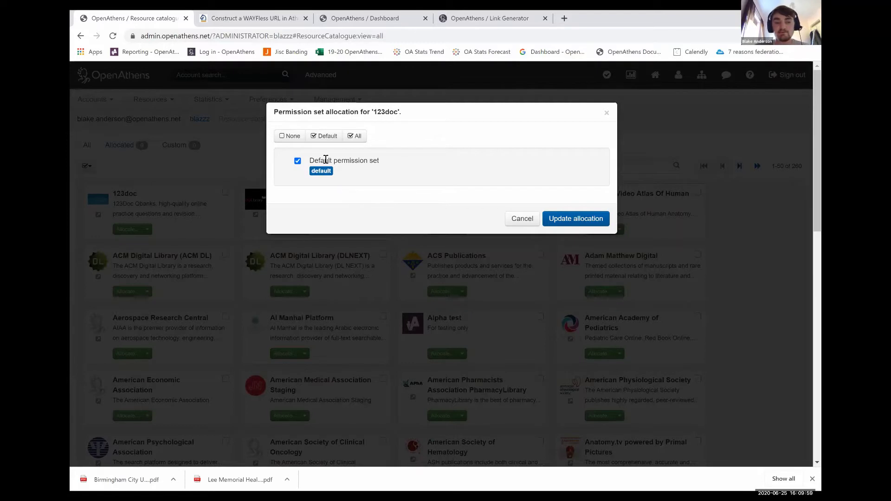
# Close the 123doc allocation with Esc, leaving the default permission set unapplied
pyautogui.moveTo(326, 160); pyautogui.dragTo(374, 161)
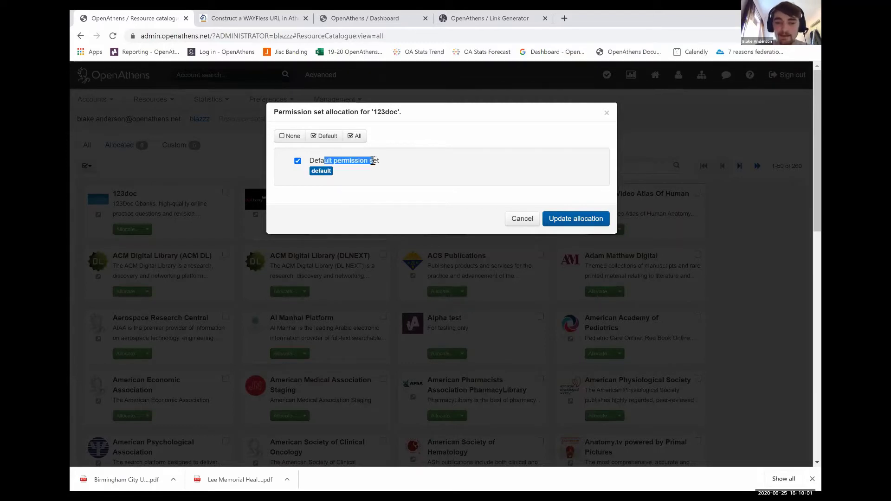
pyautogui.click(373, 162)
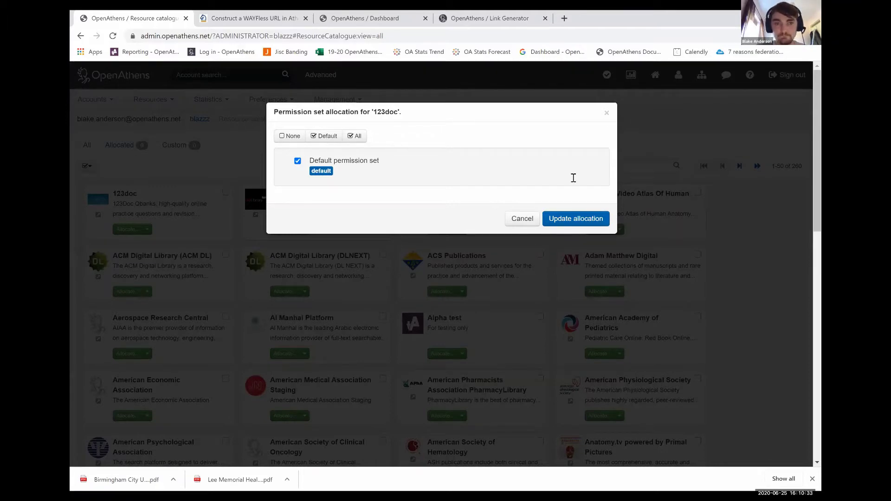
pyautogui.press('Escape')
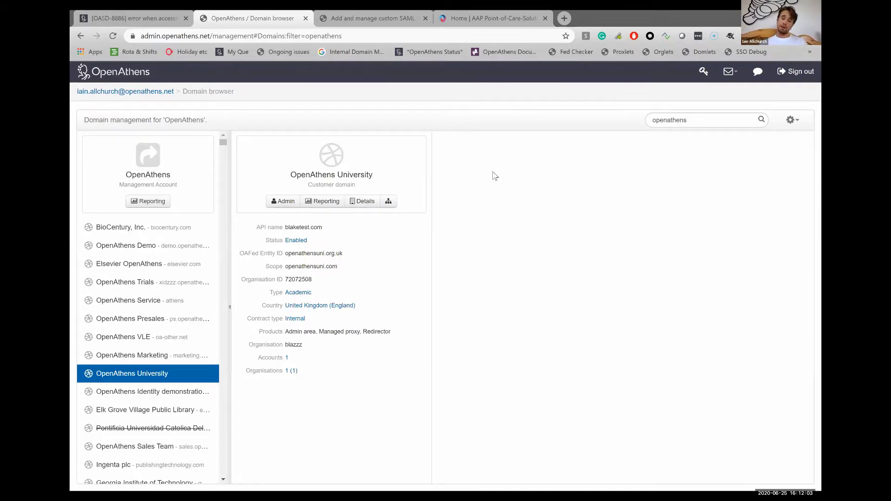
# Switch to the 'Add and manage custom SAML resources' documentation tab
pyautogui.hotkey('ctrl', 'Tab')
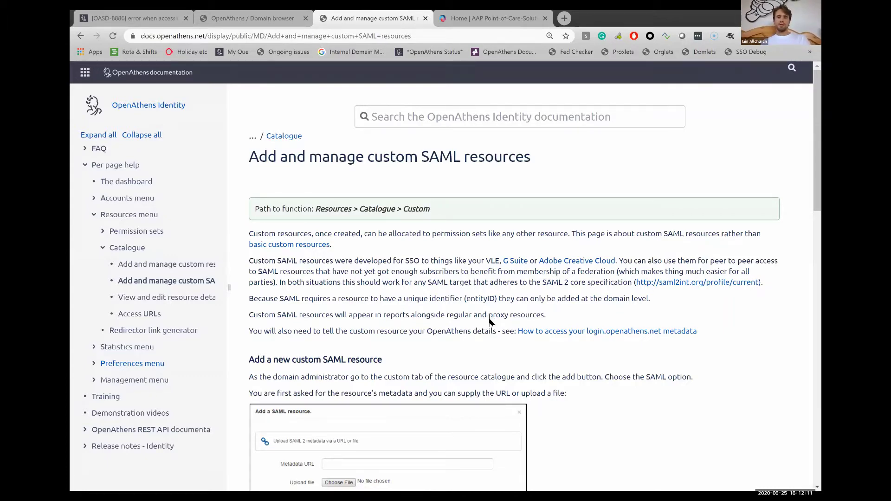
# Open 'How to access your login.openathens.net metadata' and highlight the institution.ac.uk example address
pyautogui.scroll(-2, 490, 319)
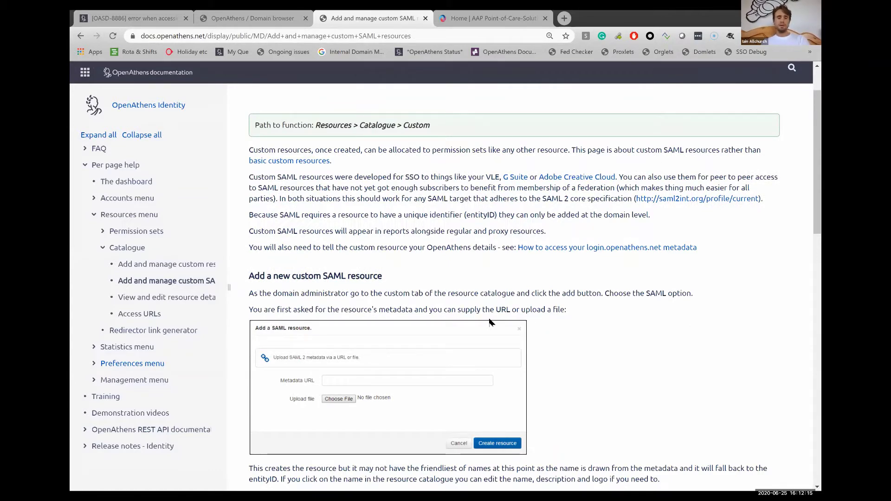
pyautogui.scroll(-3, 490, 397)
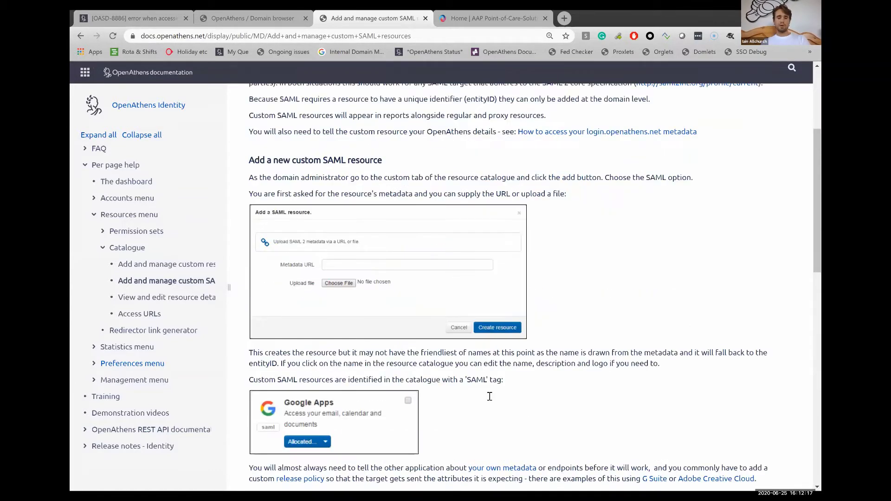
pyautogui.scroll(2, 490, 397)
pyautogui.scroll(1, 490, 396)
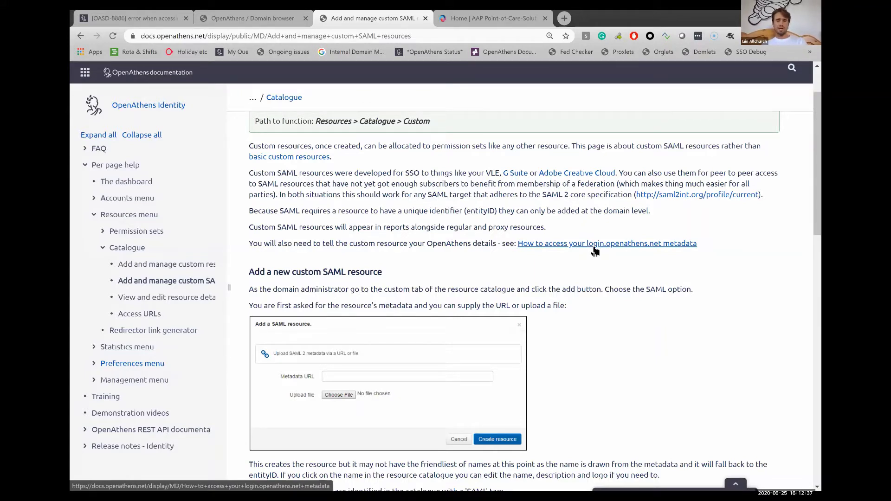
pyautogui.click(594, 245)
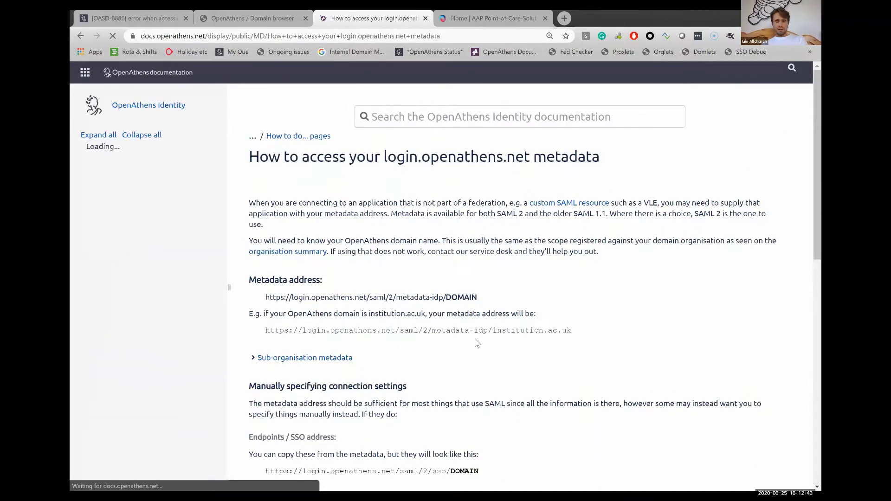
pyautogui.moveTo(265, 330); pyautogui.dragTo(572, 330)
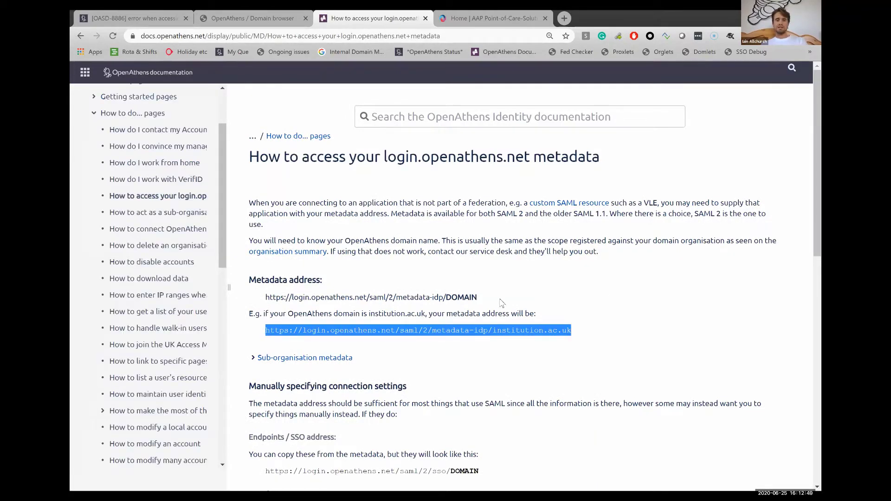
pyautogui.click(599, 333)
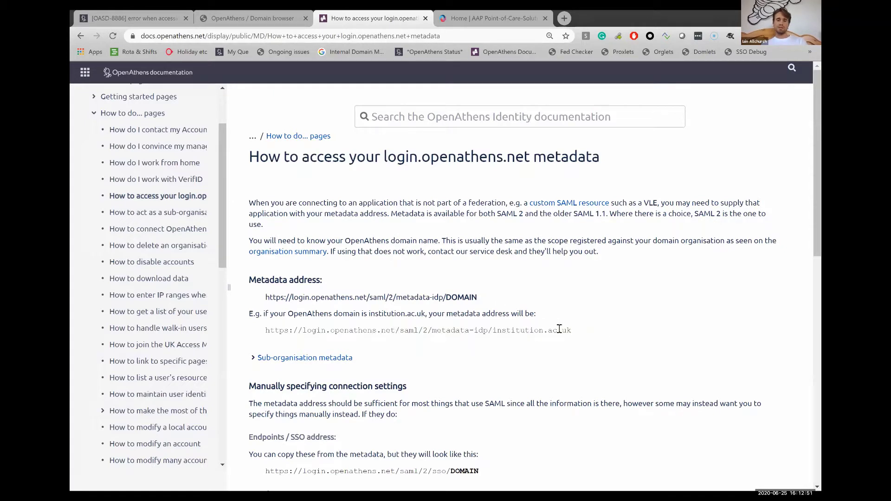
pyautogui.moveTo(572, 331); pyautogui.dragTo(493, 331)
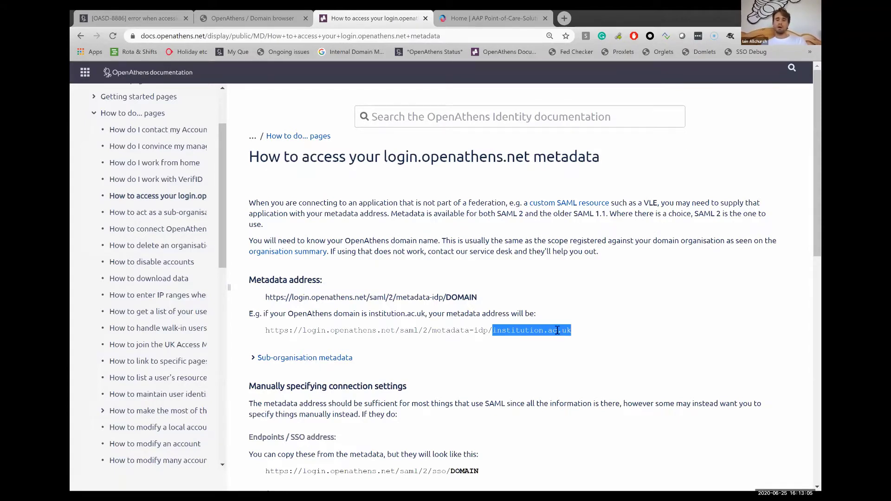
pyautogui.click(594, 332)
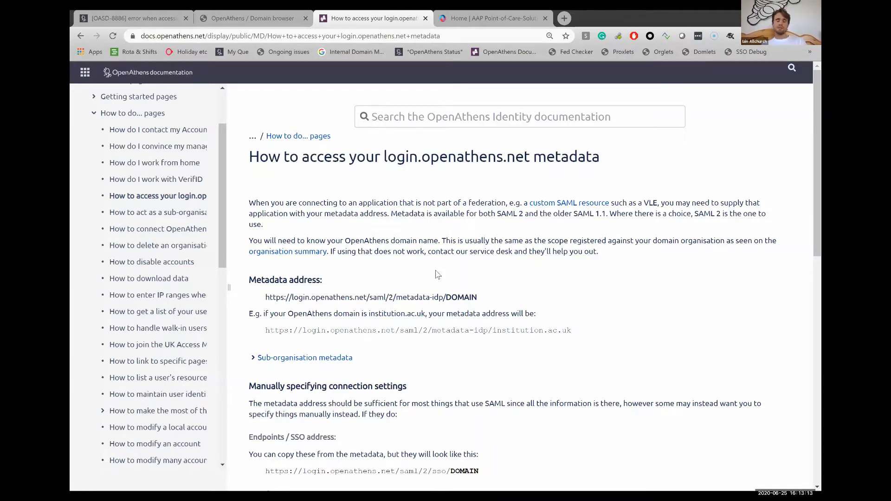
# Go back to the 'Add and manage custom SAML resources' help page
pyautogui.click(81, 36)
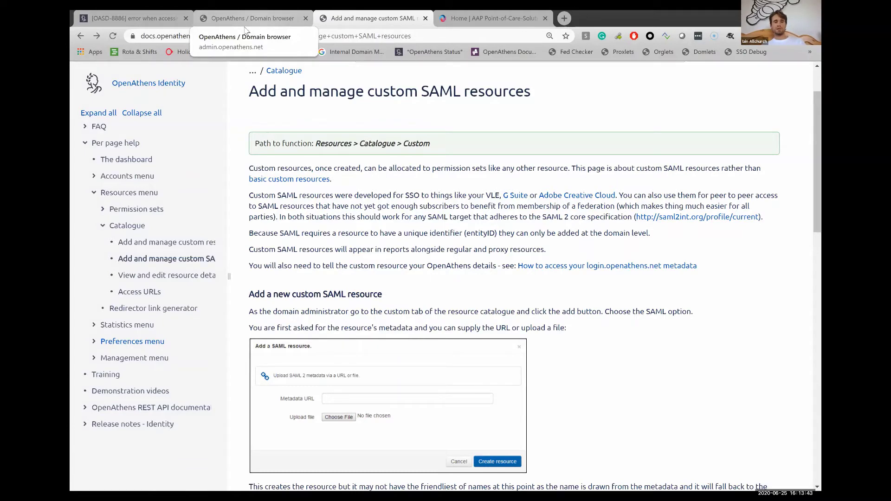
# Reload the Domain browser tab and open the Internal Domain Management site
pyautogui.click(245, 26)
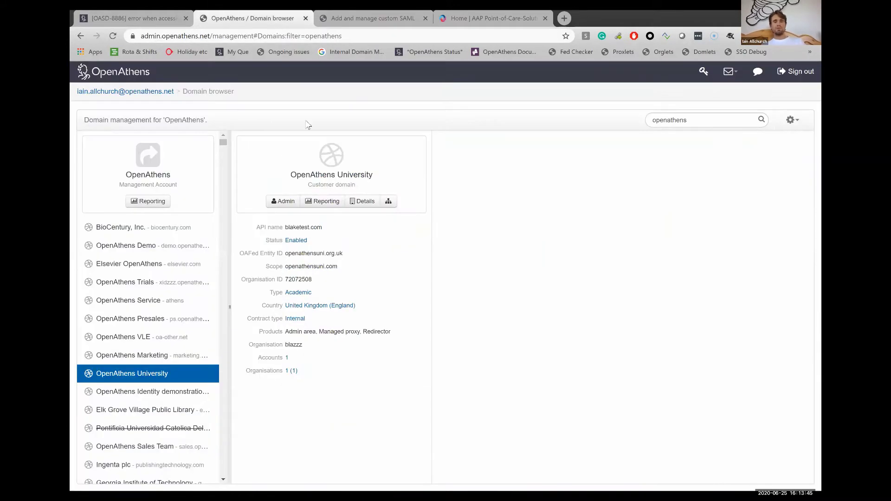
pyautogui.moveTo(377, 178); pyautogui.dragTo(292, 181)
pyautogui.tripleClick(291, 179)
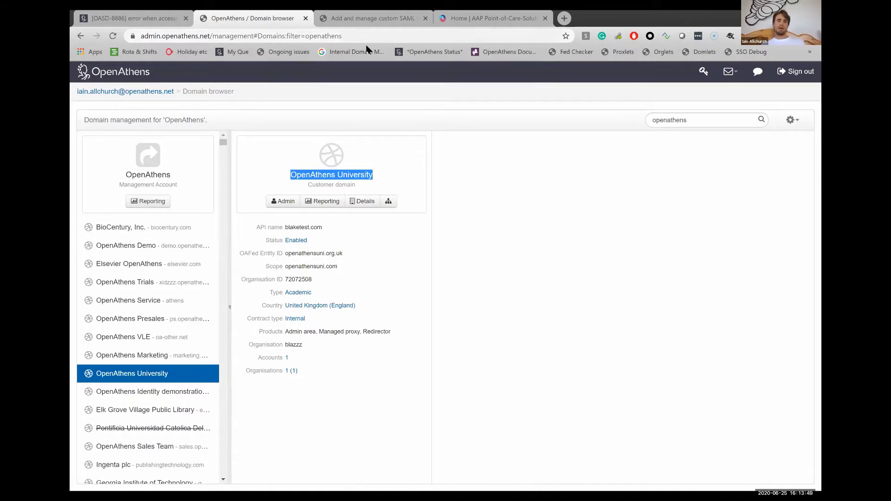
pyautogui.click(112, 37)
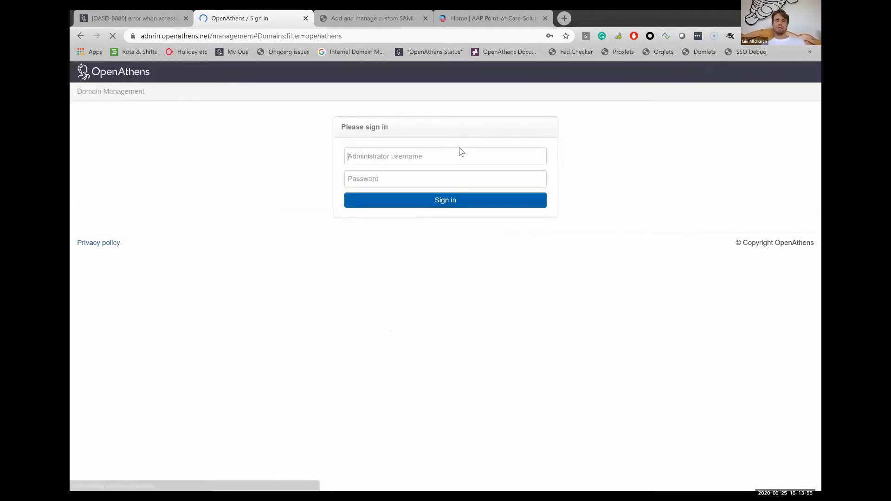
pyautogui.click(335, 54)
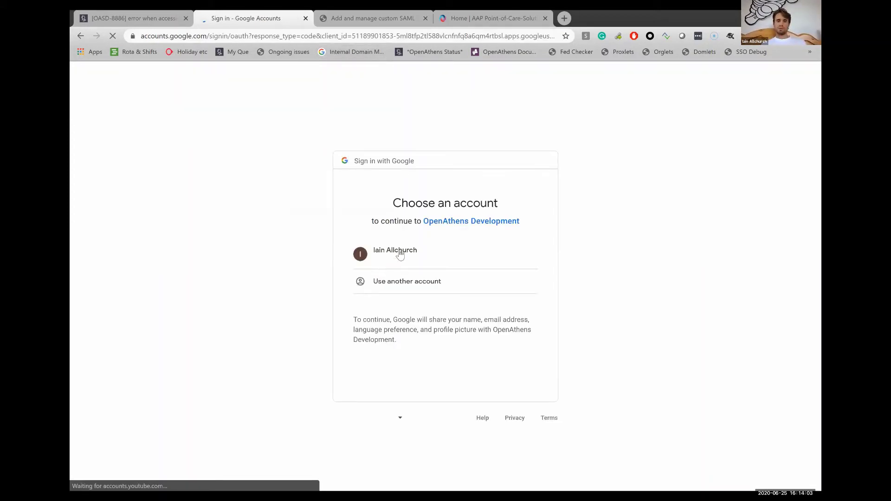
# Sign in with Google, search 'openathens', and open OpenAthens University's admin dashboard
pyautogui.click(399, 253)
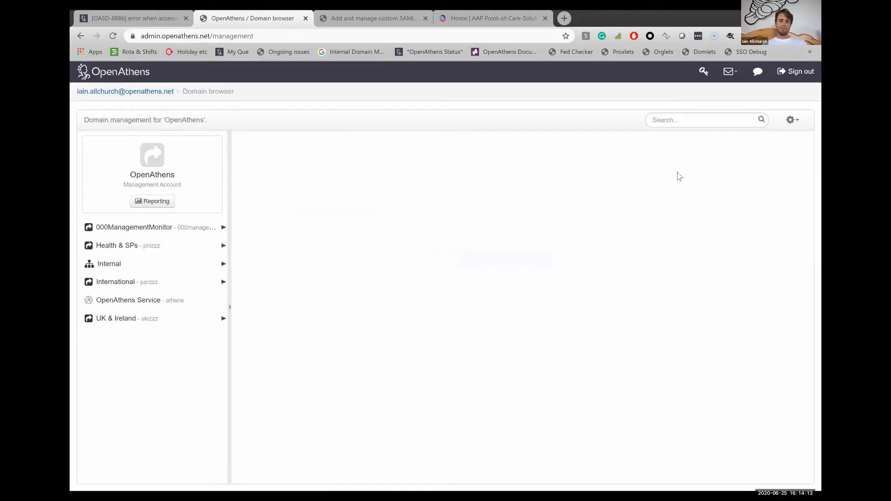
pyautogui.click(665, 119)
pyautogui.write('openathen')
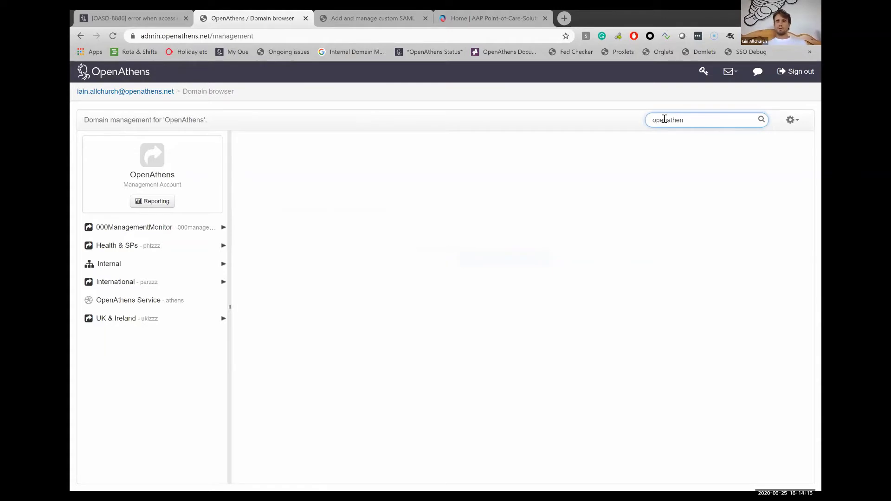
pyautogui.write('s')
pyautogui.press('Return')
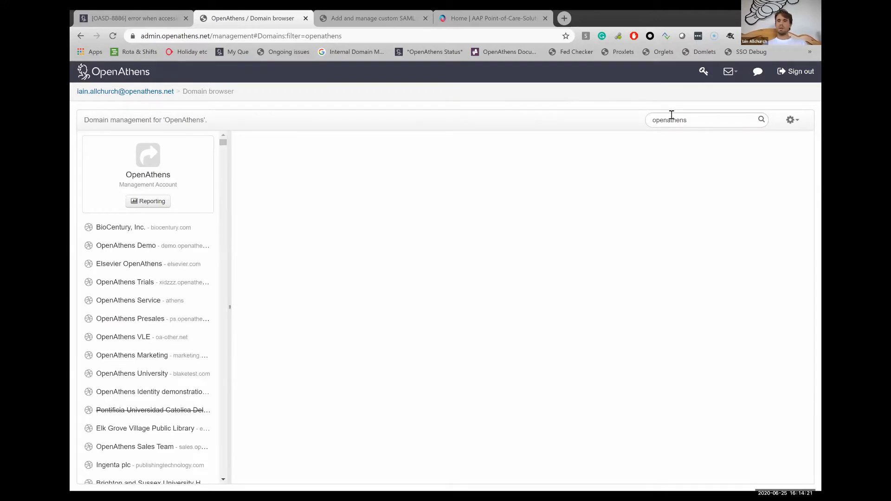
pyautogui.click(135, 376)
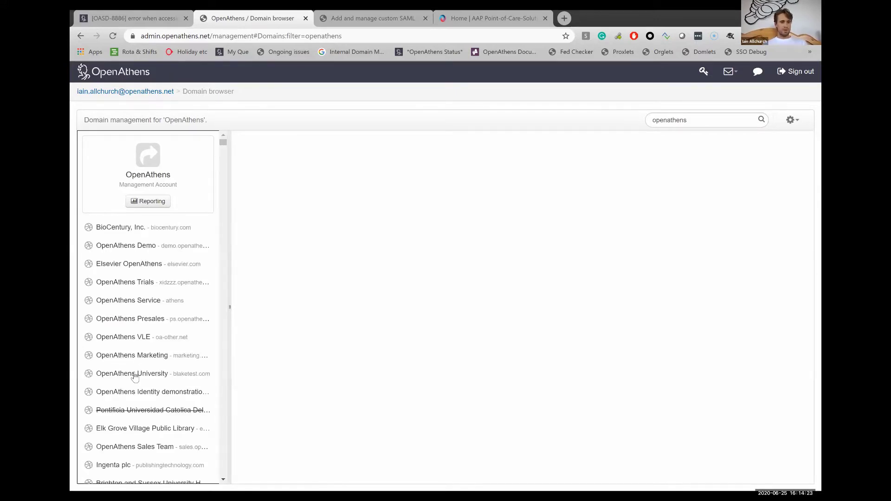
pyautogui.click(283, 202)
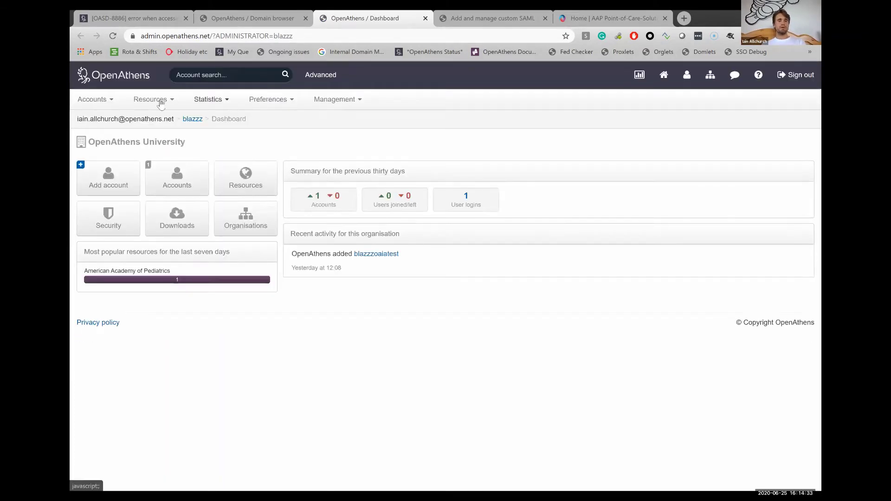
# From the Custom catalogue tab, add a SAML resource and open its empty Metadata URL form
pyautogui.click(161, 102)
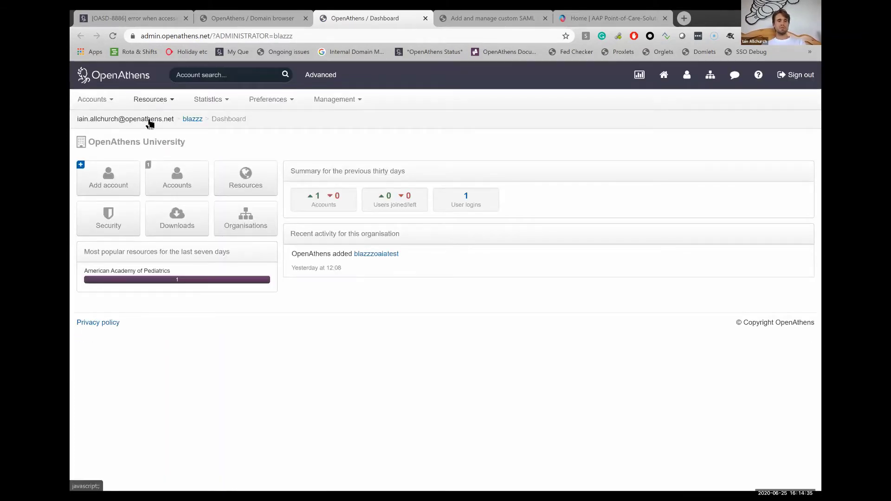
pyautogui.click(151, 121)
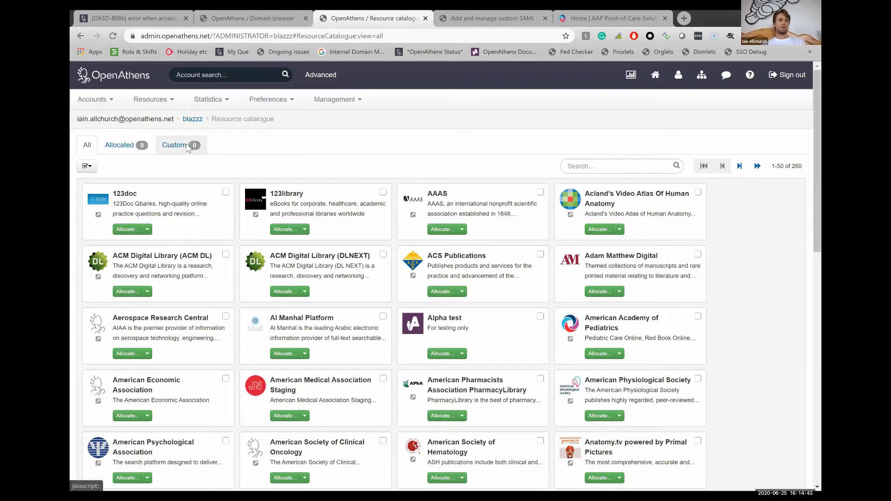
pyautogui.click(187, 148)
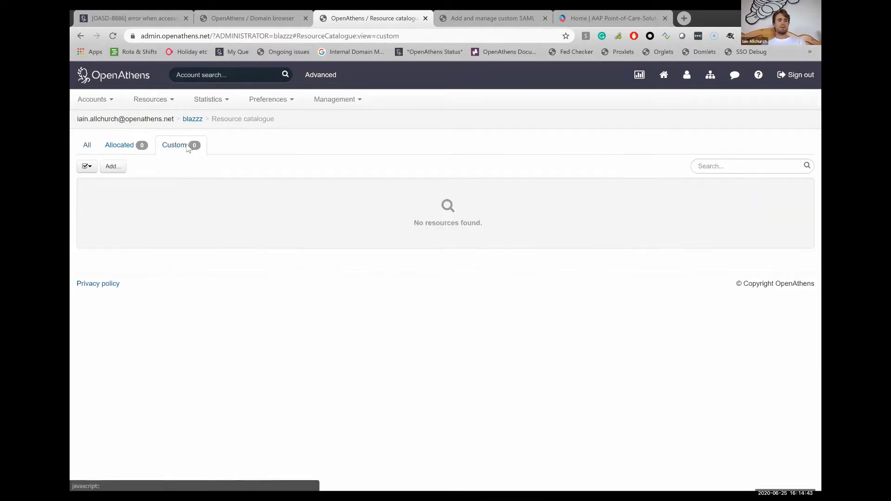
pyautogui.click(119, 171)
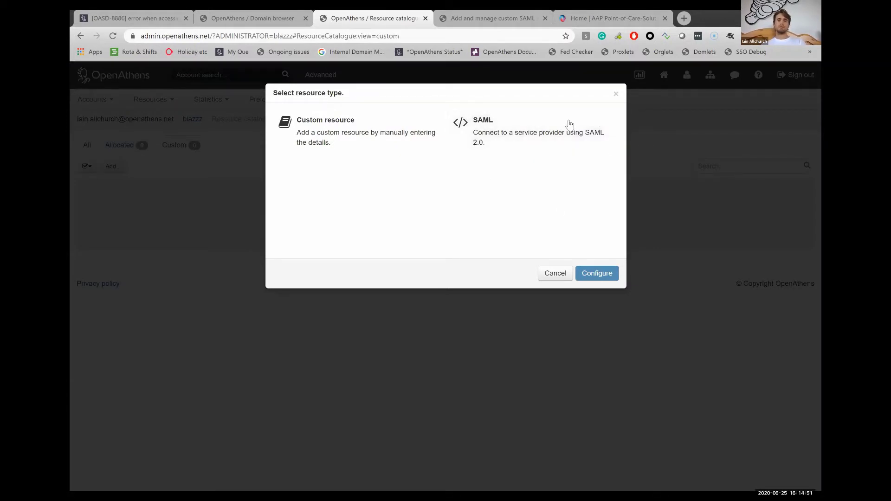
pyautogui.click(545, 126)
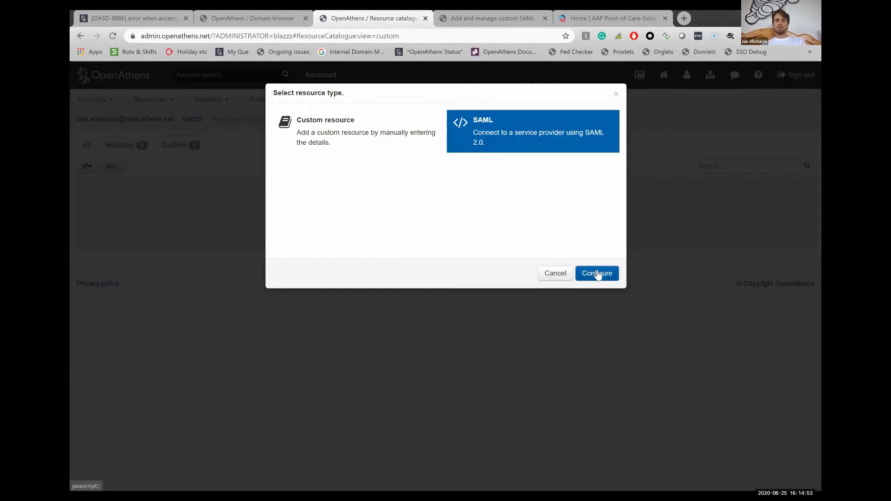
pyautogui.click(598, 273)
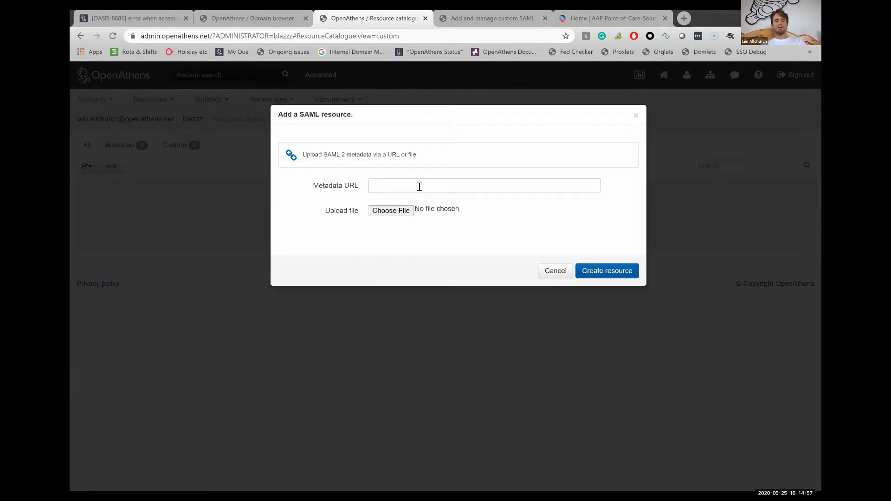
pyautogui.click(385, 186)
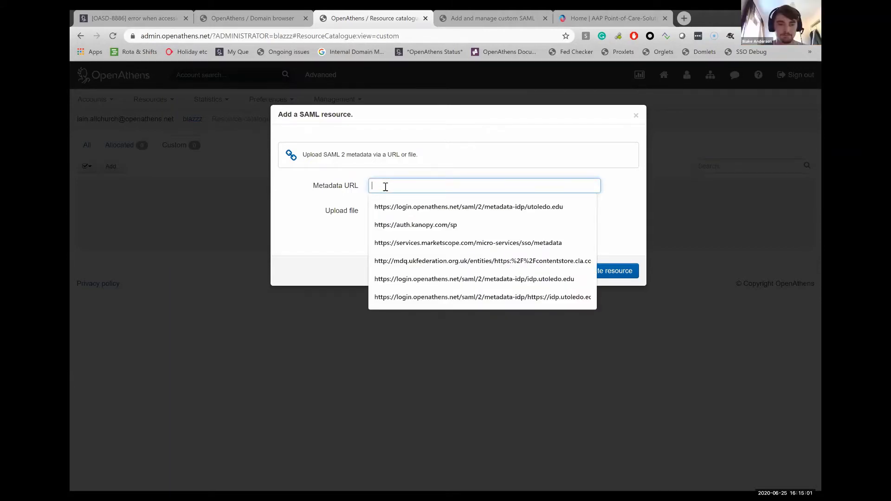
pyautogui.click(344, 229)
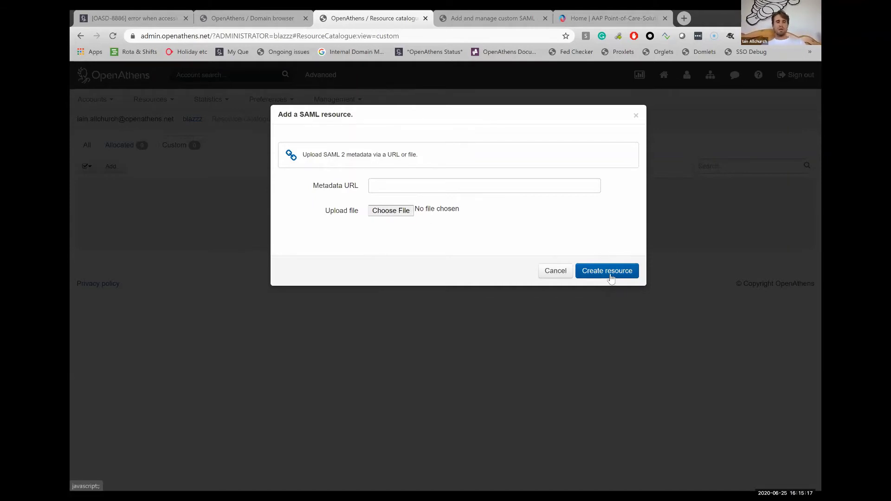
# Close the 'Add a SAML resource' dialog without creating anything
pyautogui.click(637, 115)
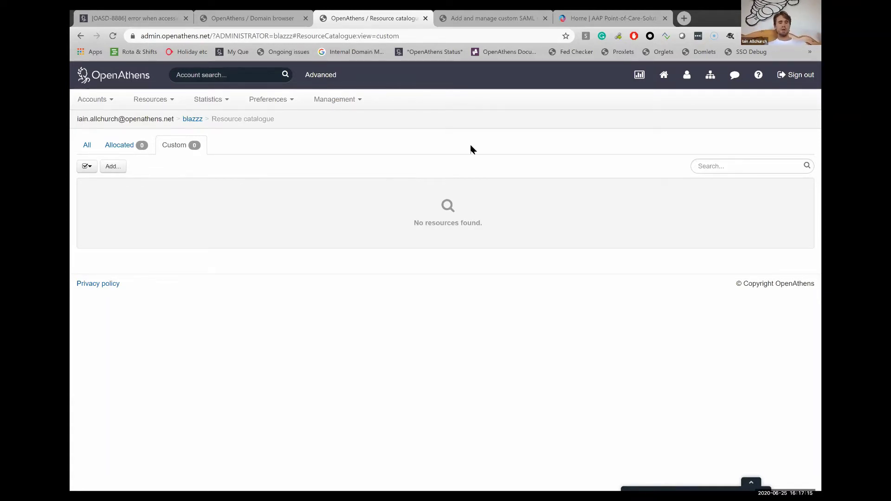
pyautogui.click(88, 149)
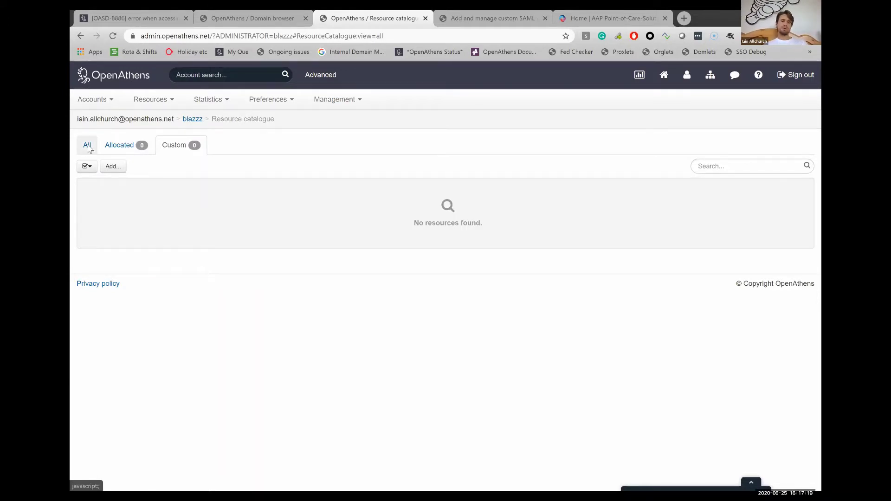
pyautogui.click(88, 148)
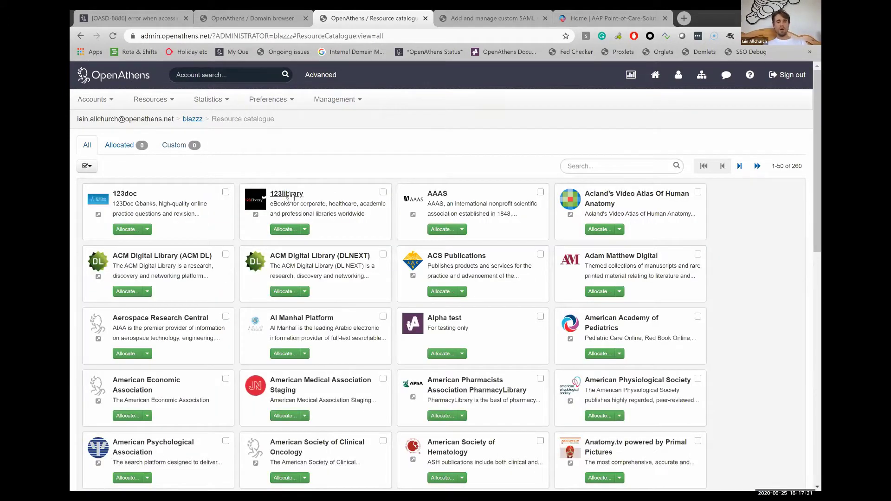
pyautogui.click(286, 193)
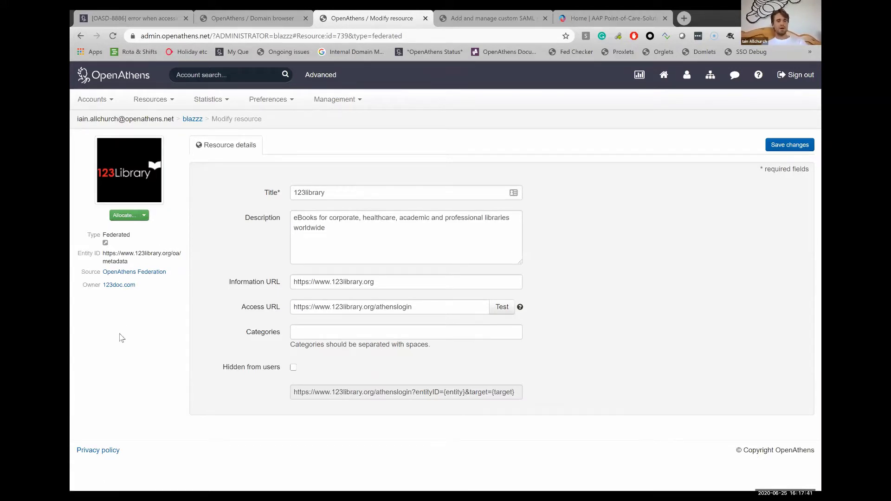
pyautogui.tripleClick(128, 261)
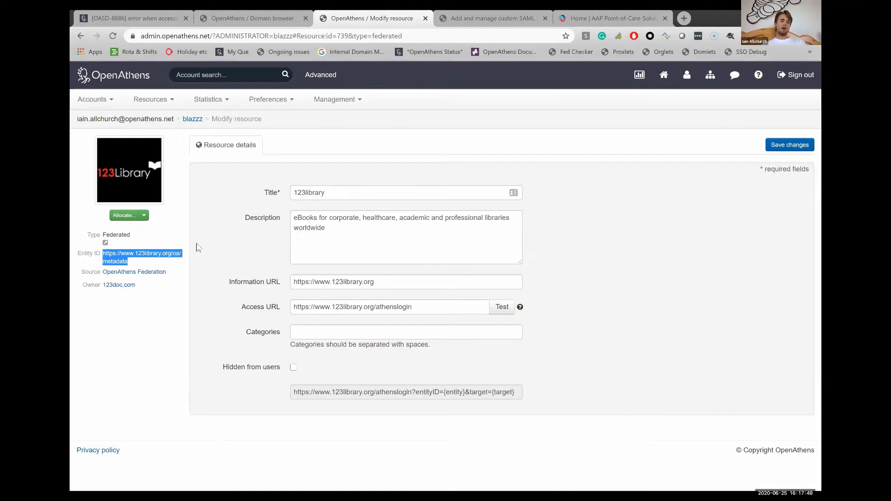
pyautogui.click(173, 273)
pyautogui.moveTo(173, 273); pyautogui.dragTo(102, 273)
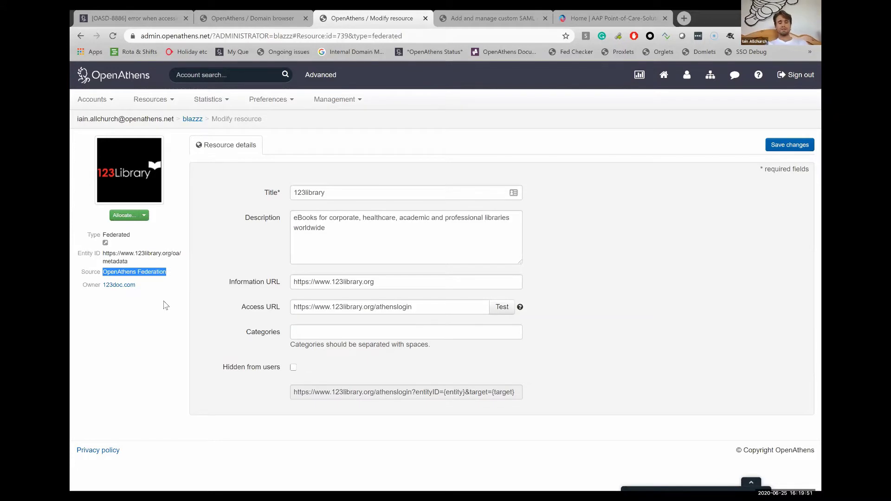
# Go to the Resources catalogue listing all 260 resources
pyautogui.click(151, 100)
pyautogui.click(149, 121)
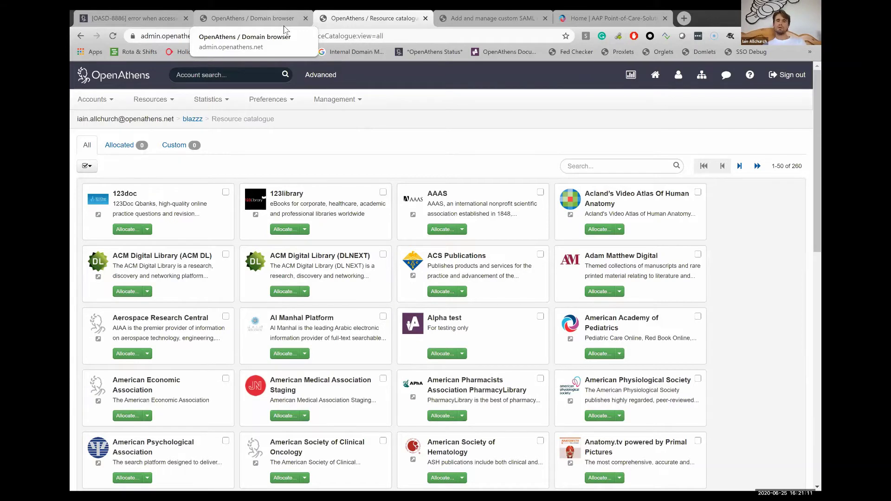
# Edit the OpenAthens University (blaketest) domain and show its proxy resources list
pyautogui.click(285, 26)
pyautogui.click(793, 121)
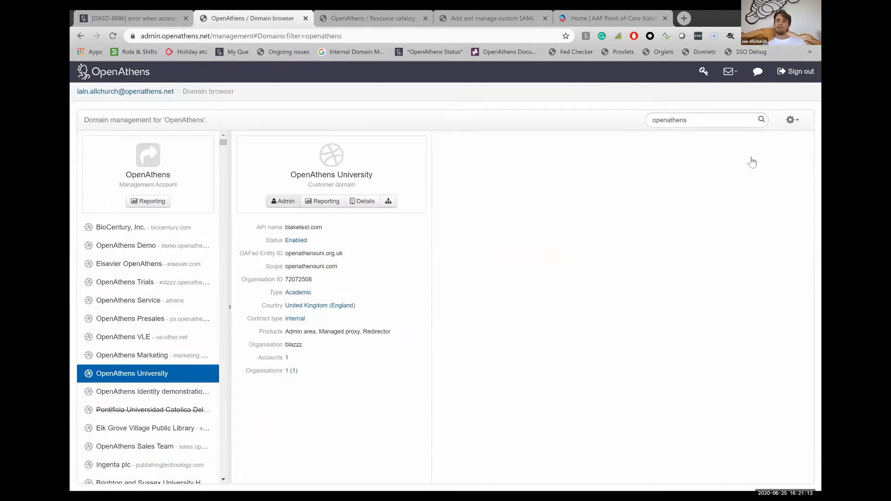
pyautogui.click(738, 180)
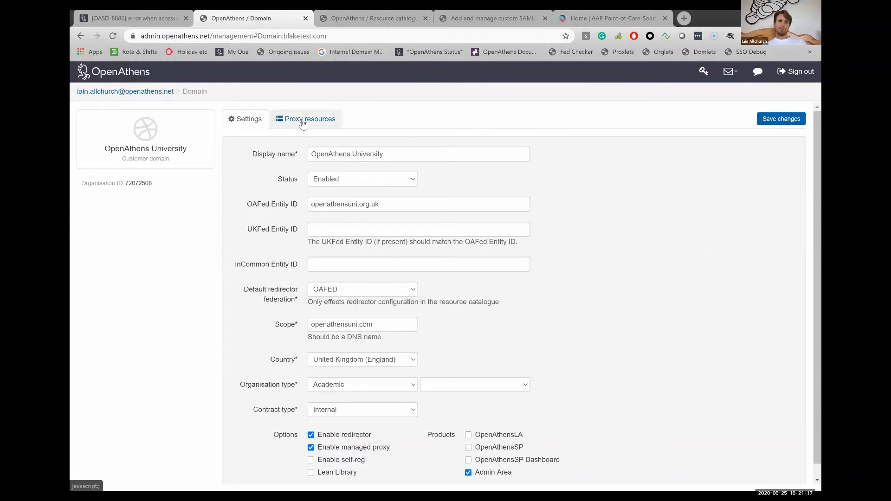
pyautogui.click(303, 122)
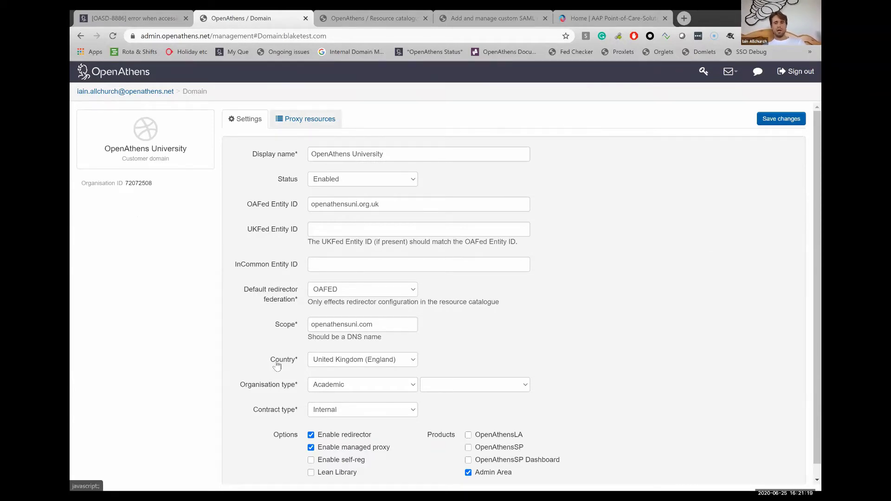
# Scroll through the alphabetical proxy resources checklist, briefly comparing it with the catalogue
pyautogui.scroll(-15, 277, 367)
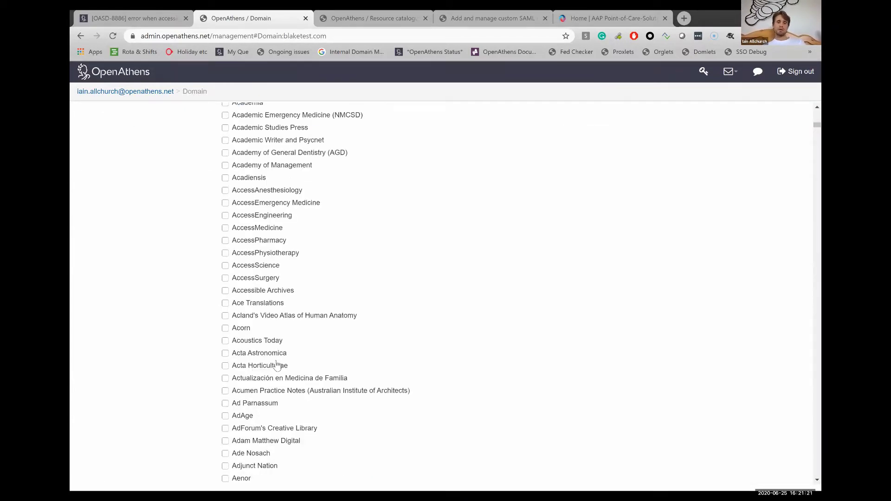
pyautogui.scroll(-20, 277, 365)
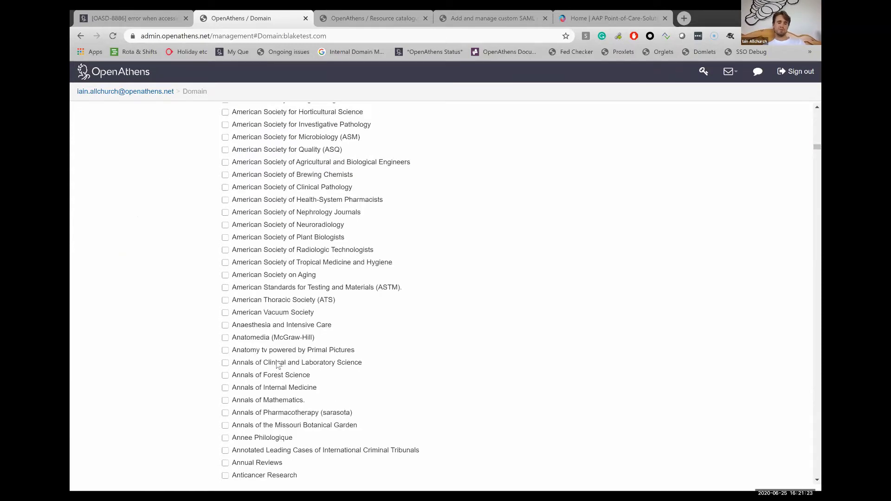
pyautogui.scroll(-20, 277, 366)
pyautogui.scroll(-10, 277, 366)
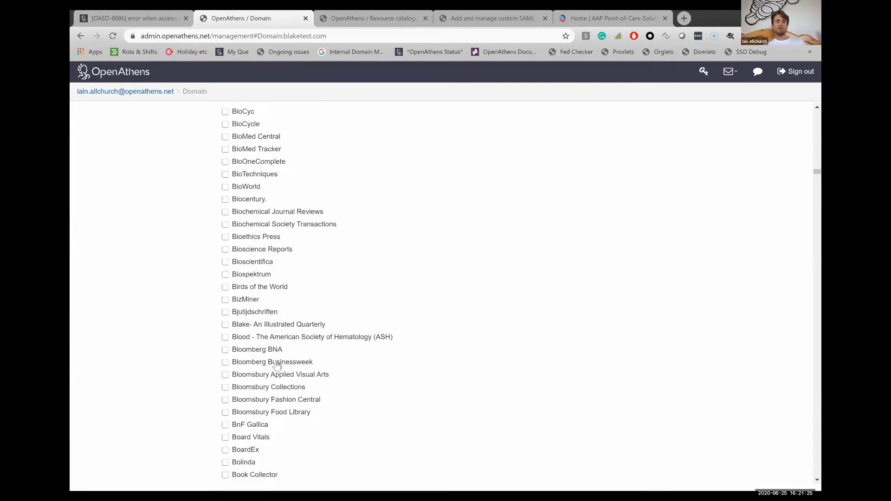
pyautogui.scroll(-15, 277, 366)
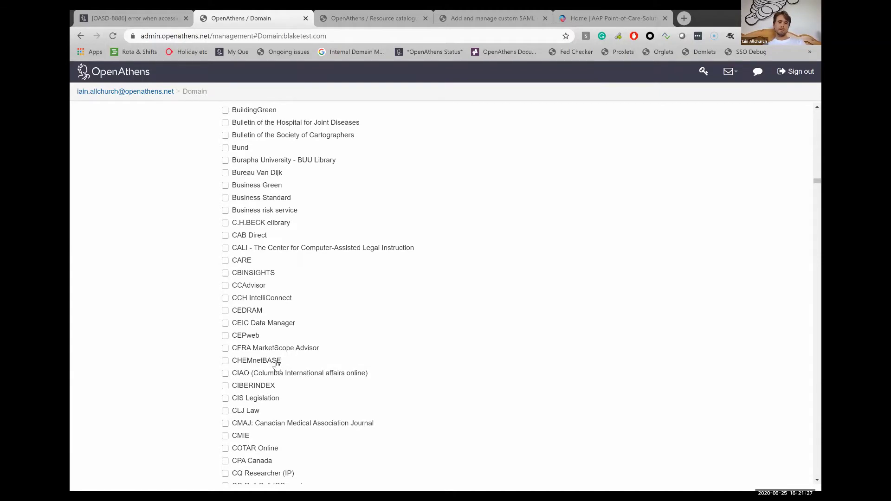
pyautogui.scroll(-1, 277, 365)
pyautogui.scroll(15, 277, 362)
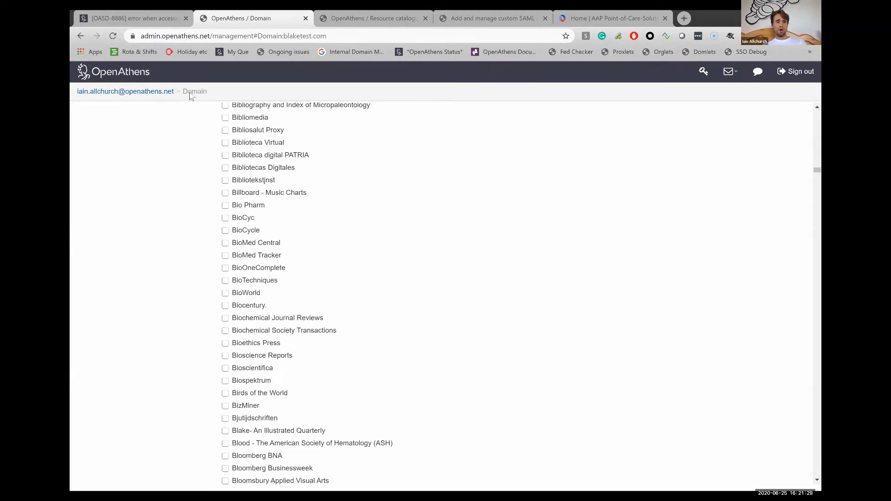
pyautogui.hotkey('ctrl', 'Tab')
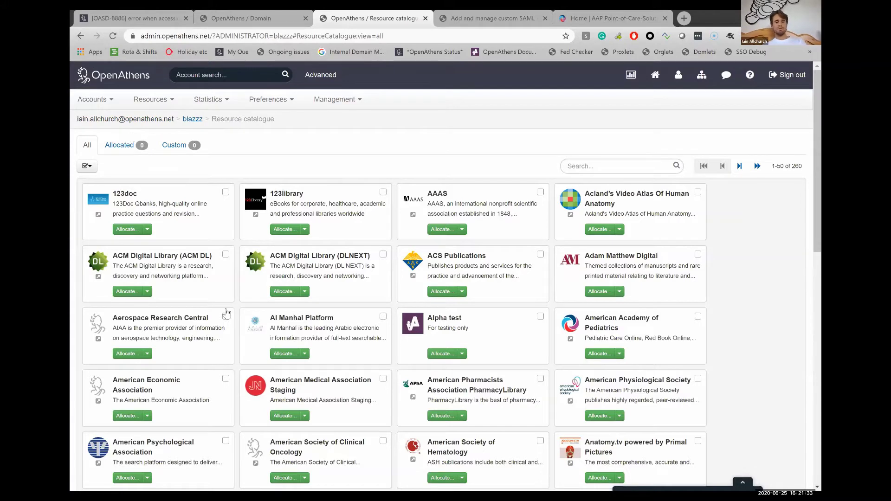
pyautogui.hotkey('ctrl', 'shift', 'Tab')
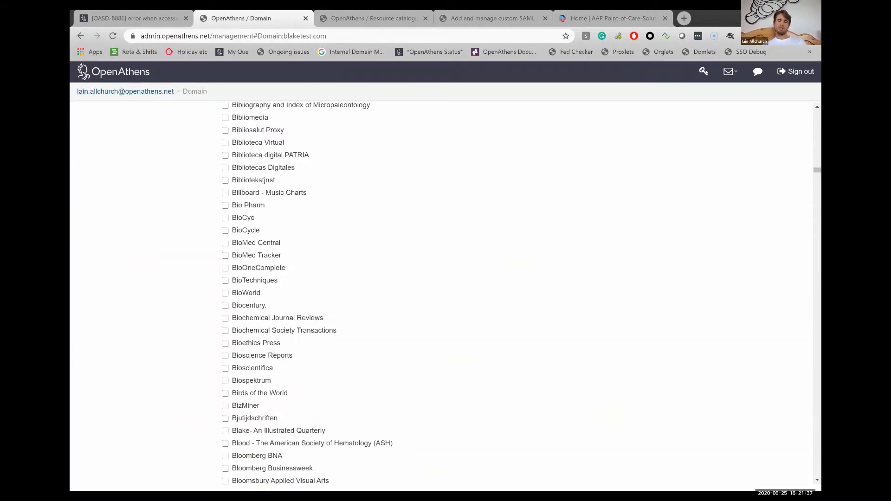
# Save the blaketest domain's proxy resources with no resources ticked
pyautogui.click(794, 121)
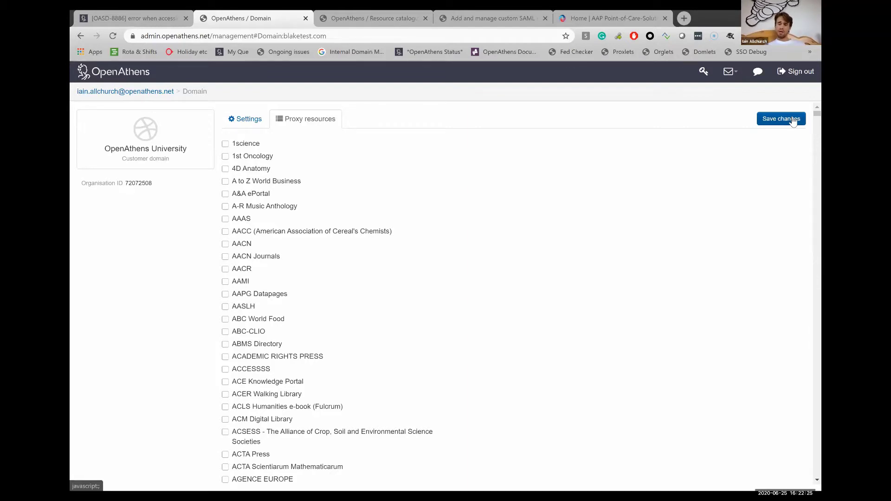
pyautogui.click(793, 119)
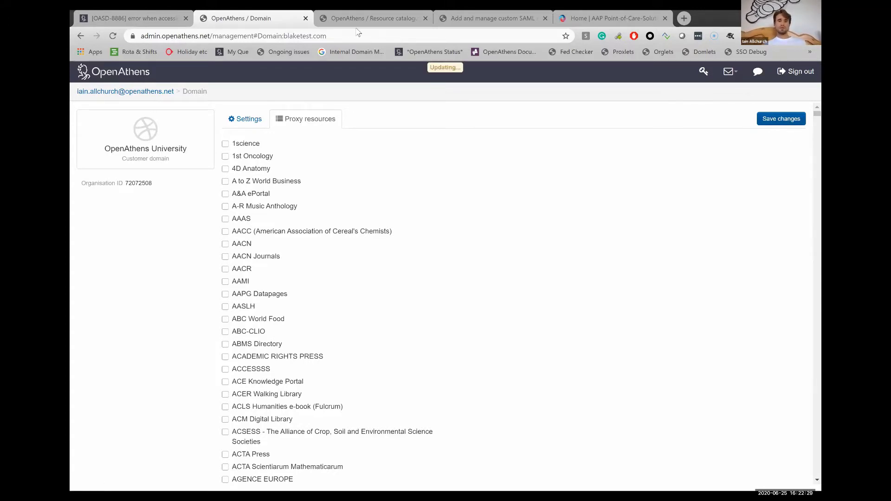
# Open the 123doc resource's Modify resource page from the catalogue tab
pyautogui.hotkey('ctrl', 'Tab')
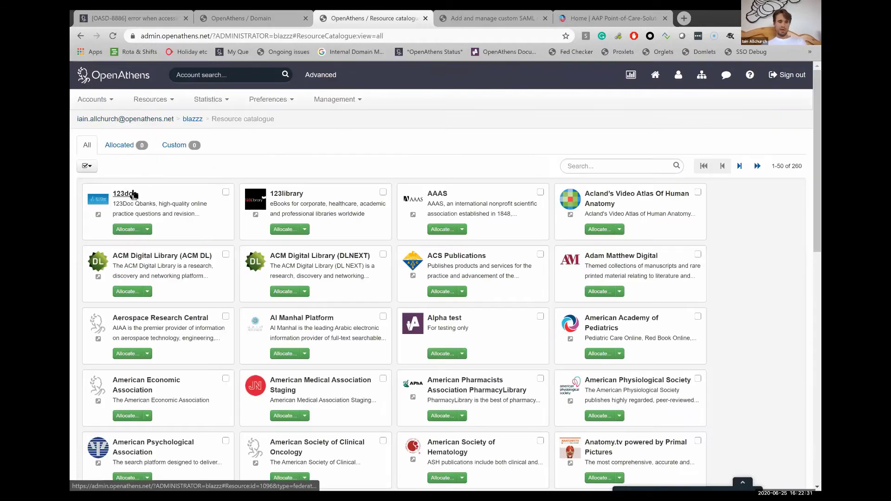
pyautogui.click(133, 194)
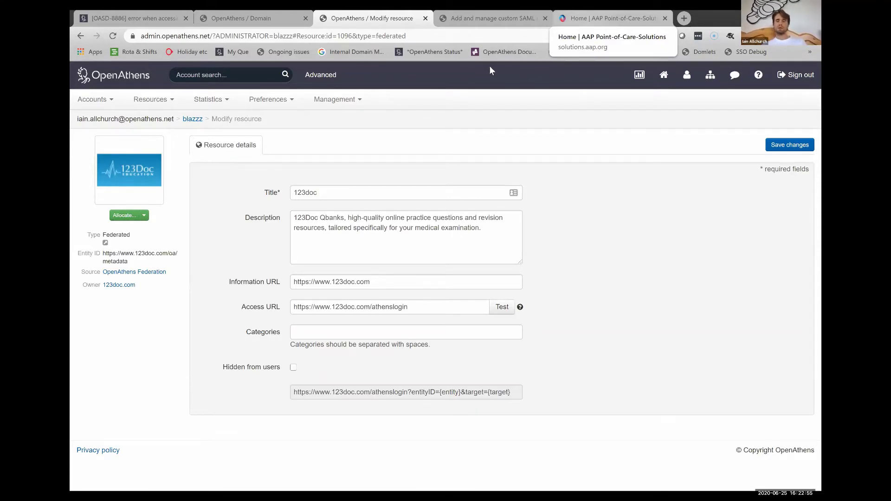
# View the AAP Point-of-Care site's OpenAthens sign-in option, then return to 123doc's details
pyautogui.hotkey('ctrl', '5')
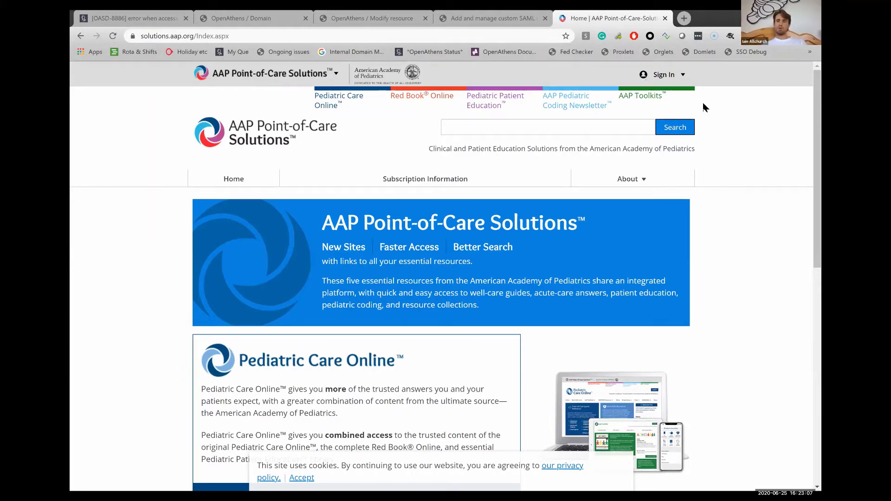
pyautogui.click(673, 78)
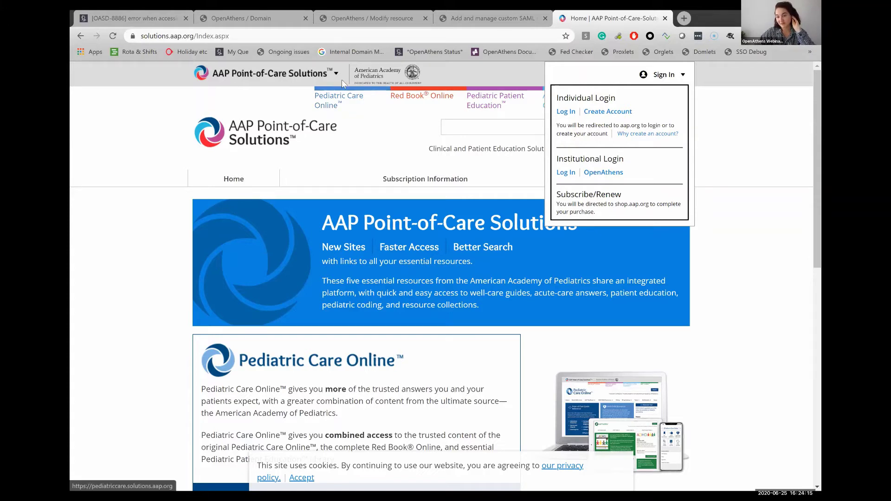
pyautogui.click(332, 26)
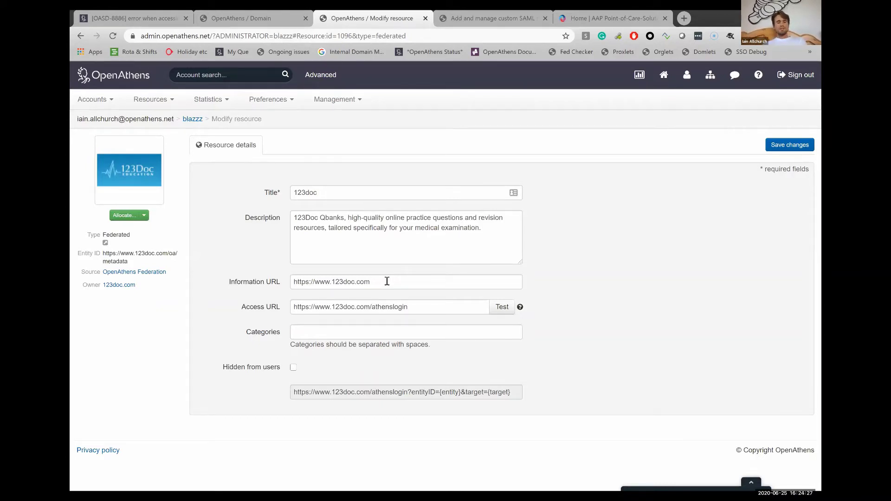
pyautogui.click(252, 288)
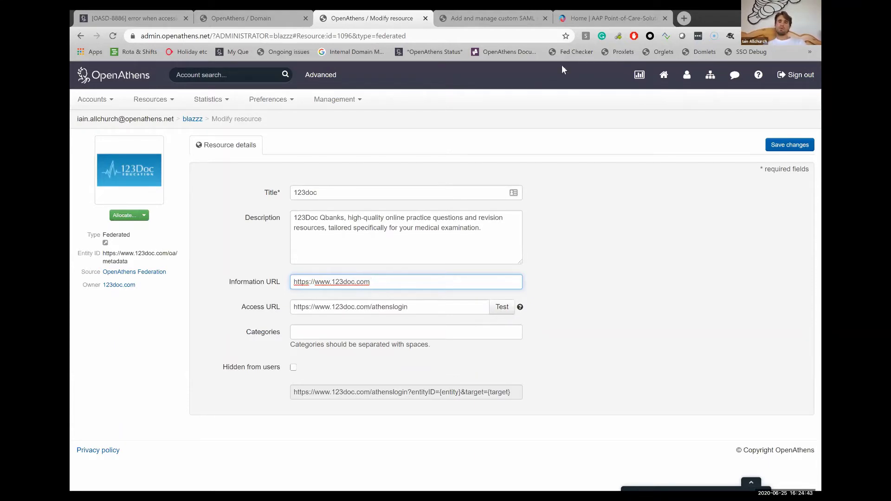
# Close the AAP site's Sign In dropdown, scroll its home page, and return to 123doc
pyautogui.hotkey('ctrl', '5')
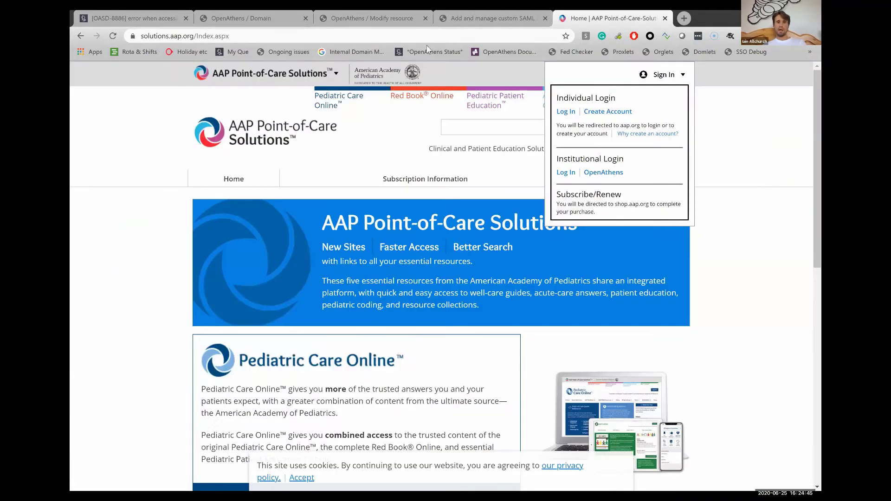
pyautogui.click(717, 115)
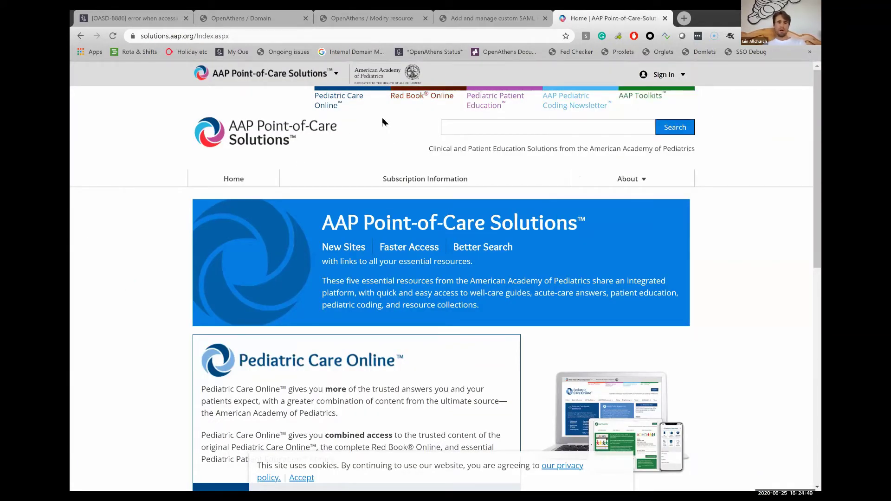
pyautogui.scroll(-2, 394, 271)
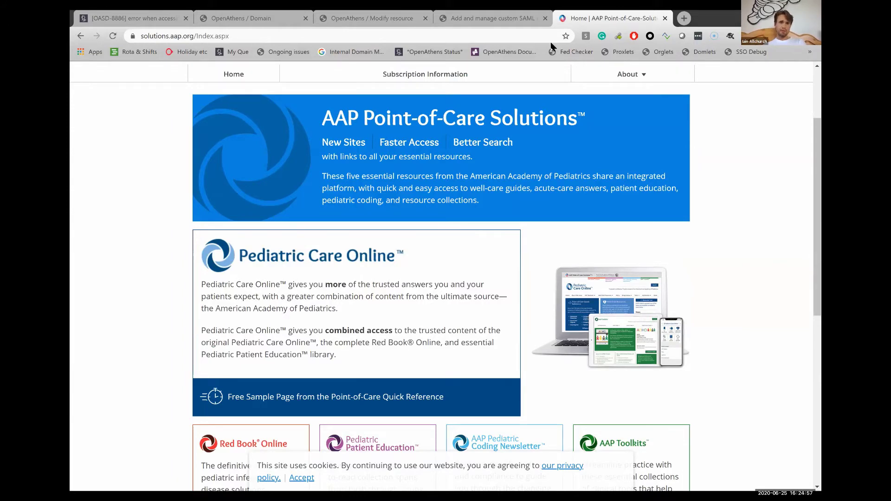
pyautogui.hotkey('ctrl', '3')
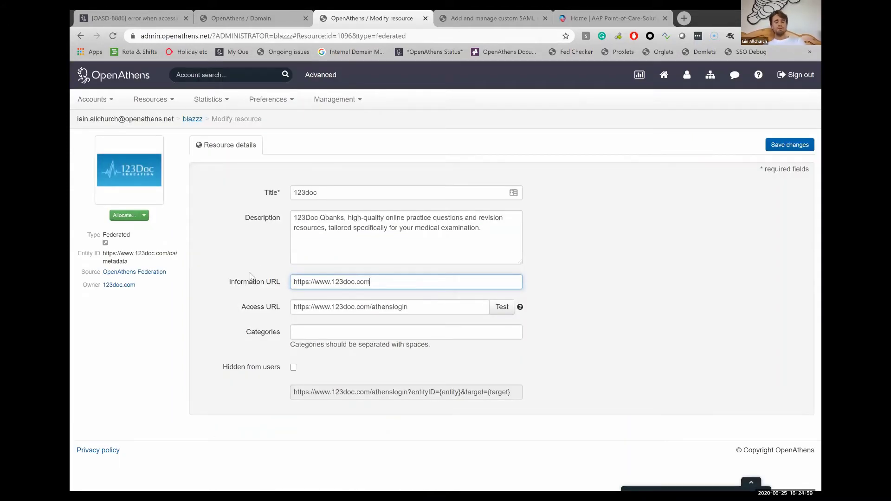
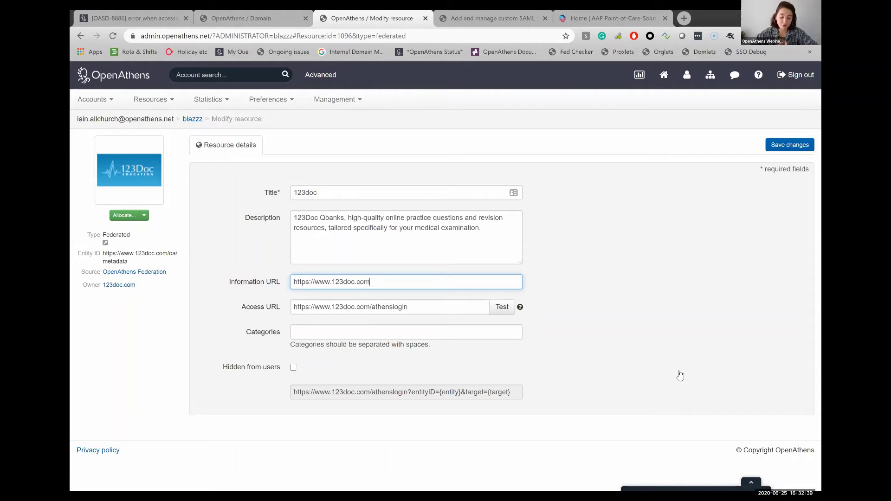
# Return to the top of the AAP Point-of-Care Solutions home page and show its Sign In options
pyautogui.click(590, 88)
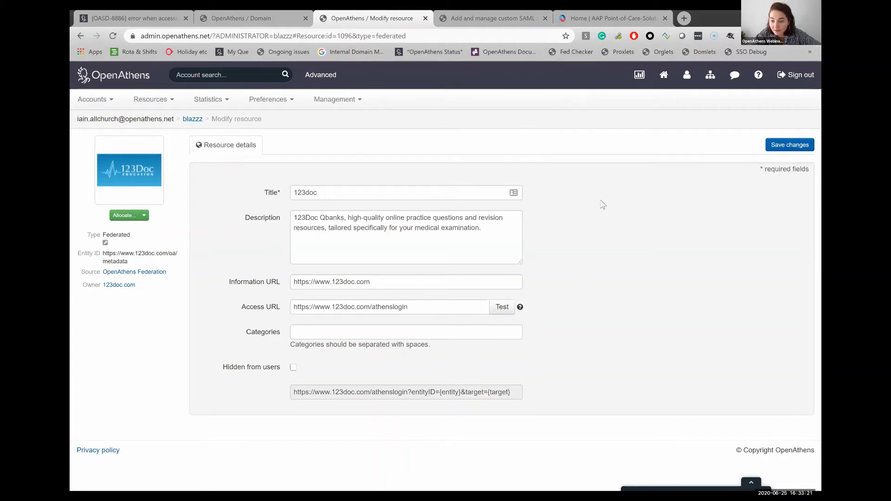
pyautogui.moveTo(788, 346); pyautogui.dragTo(787, 356)
pyautogui.click(788, 356)
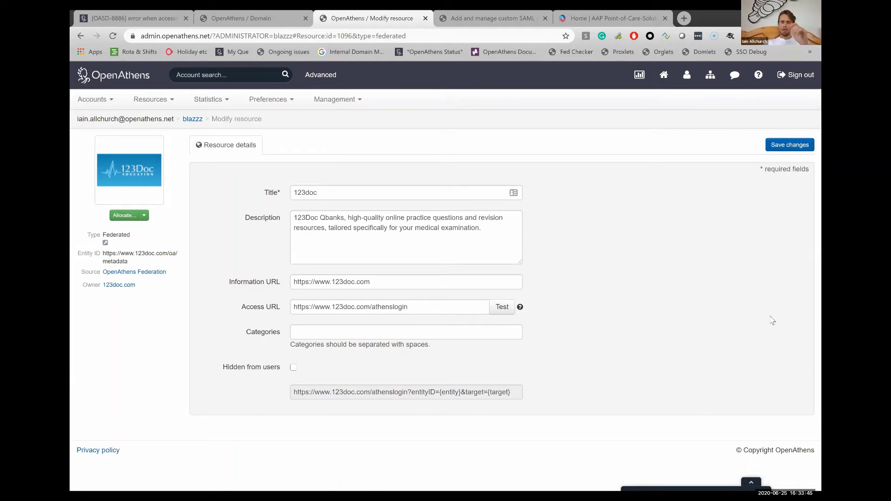
pyautogui.click(612, 18)
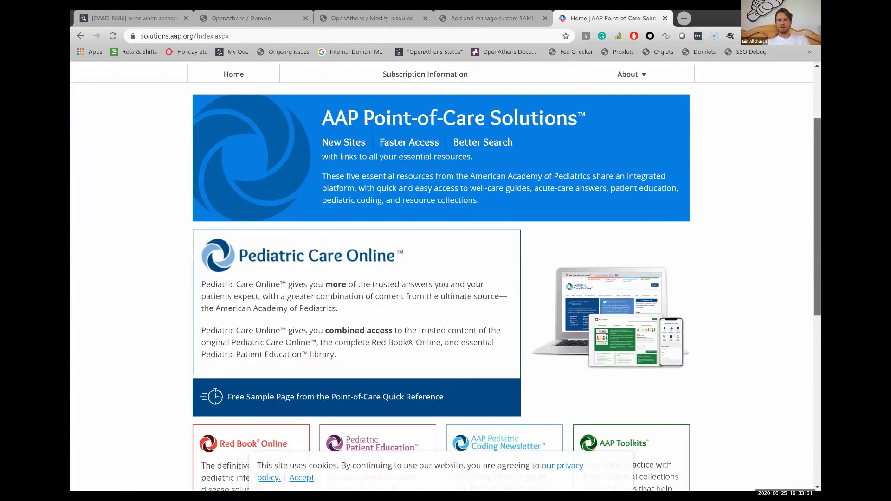
pyautogui.scroll(3, 441, 278)
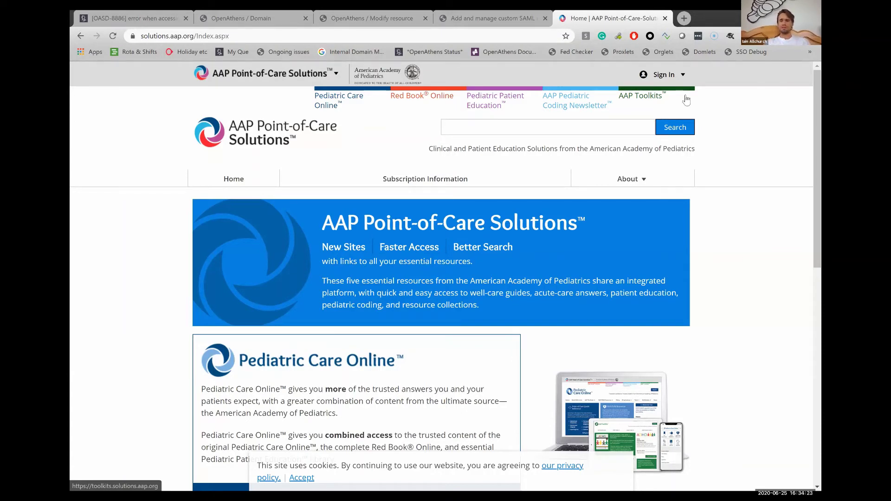
pyautogui.click(664, 75)
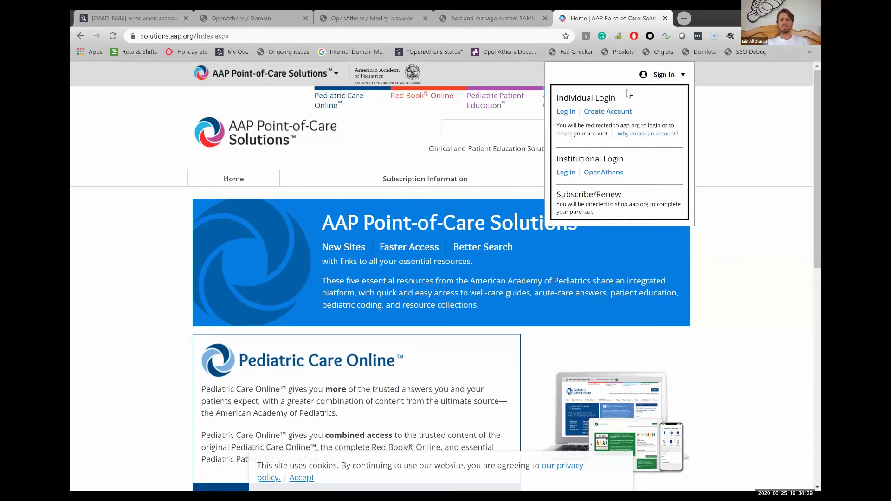
# Sign in through Institutional Login > OpenAthens, replacing the prefilled username with the test account username
pyautogui.click(593, 172)
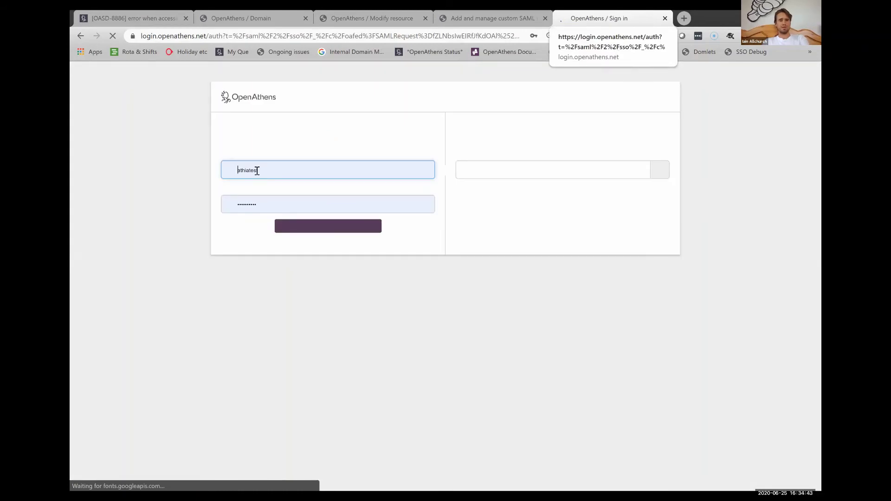
pyautogui.doubleClick(263, 172)
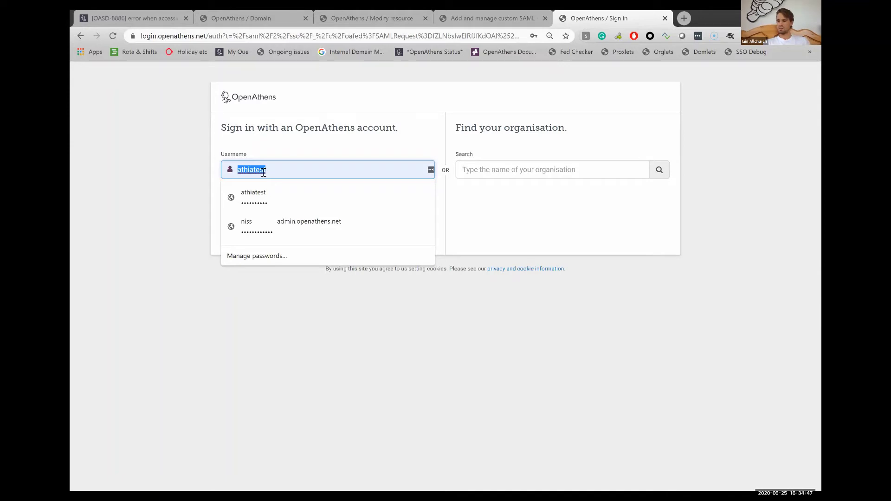
pyautogui.write('bla')
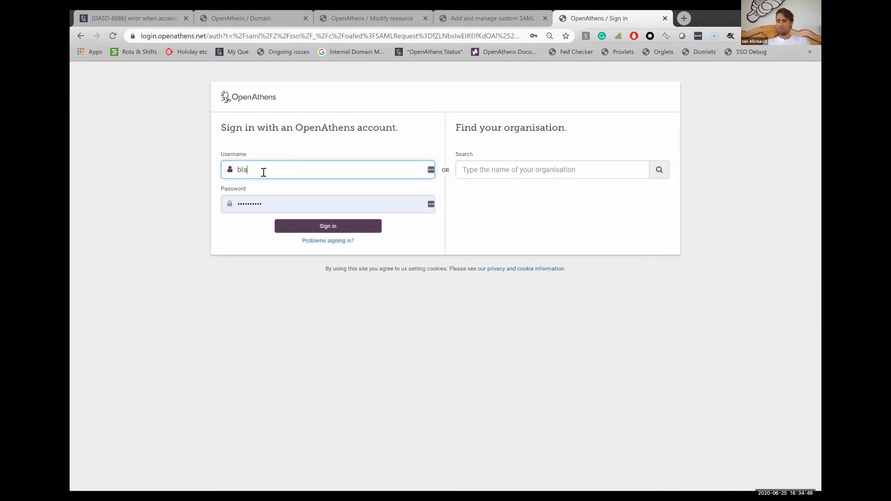
pyautogui.write('zzz')
pyautogui.write('or')
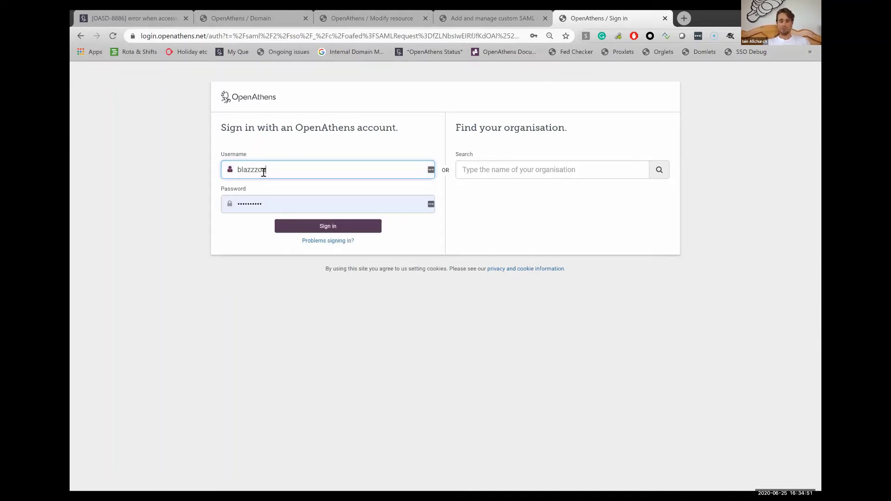
pyautogui.write('ia')
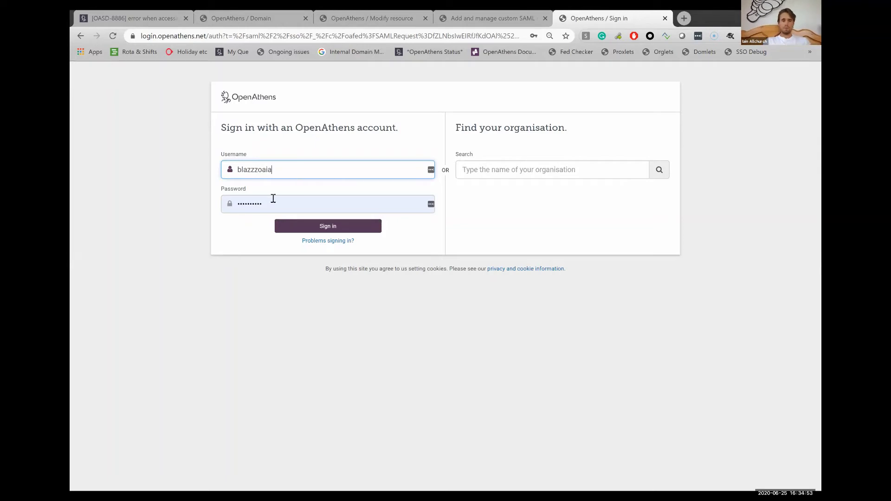
pyautogui.write('test')
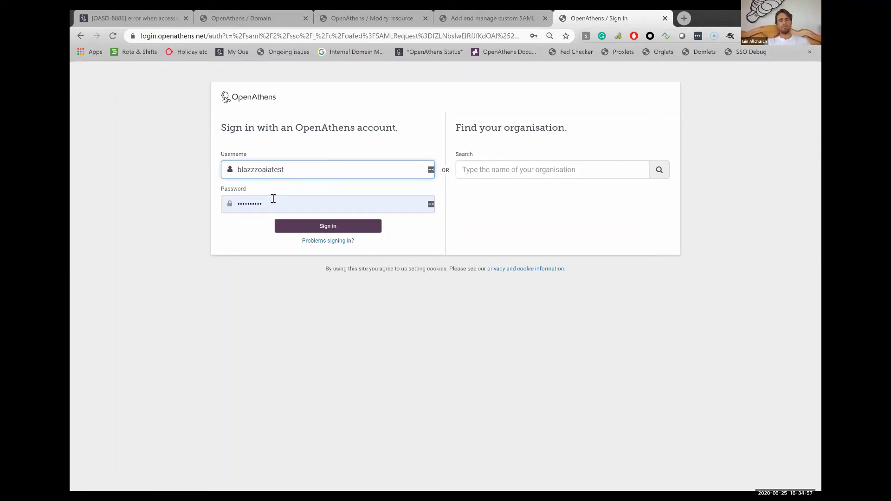
pyautogui.press('Return')
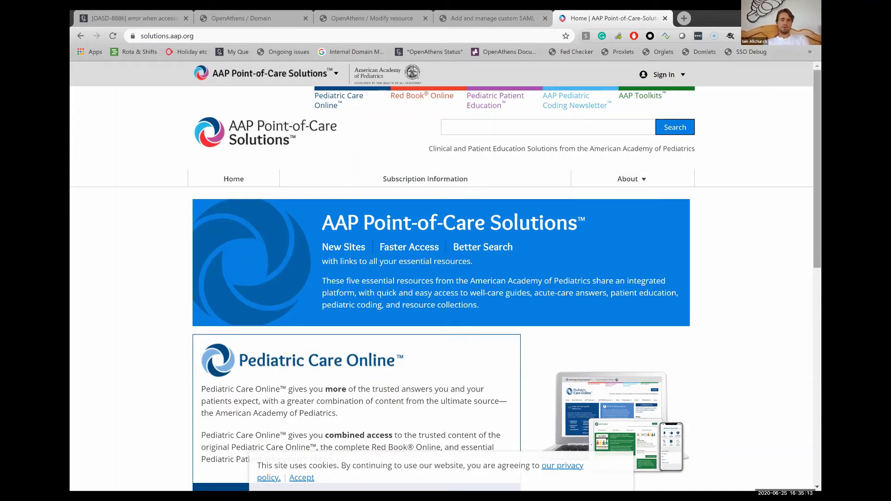
pyautogui.click(194, 36)
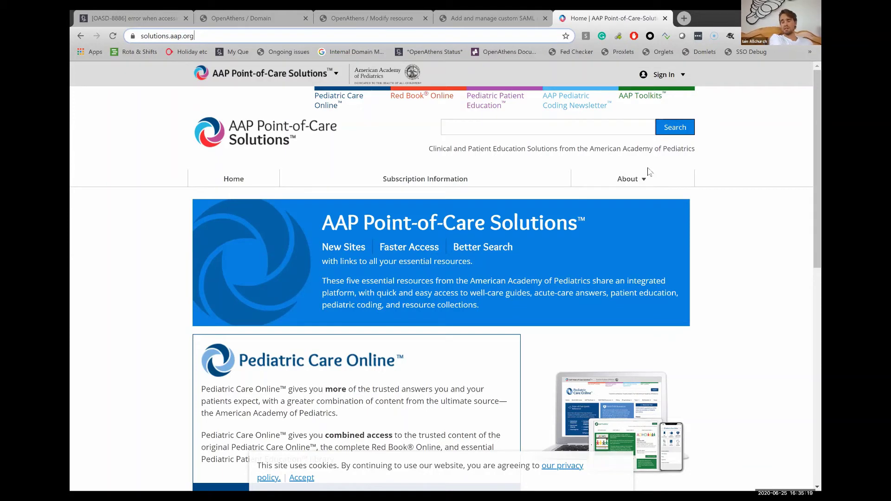
pyautogui.moveTo(649, 172)
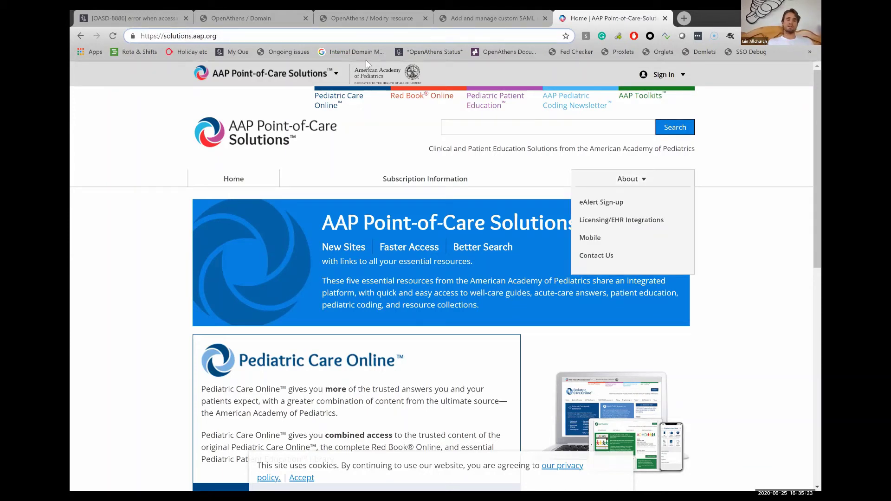
pyautogui.click(260, 91)
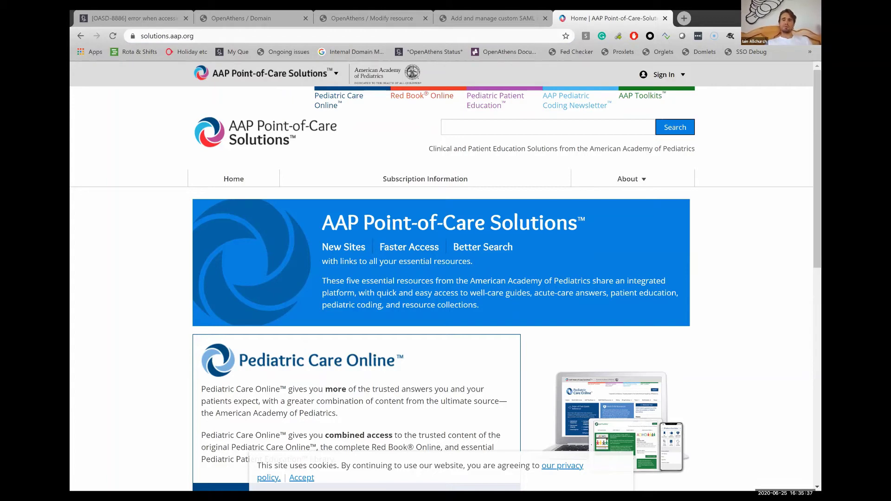
pyautogui.scroll(-1, 446, 276)
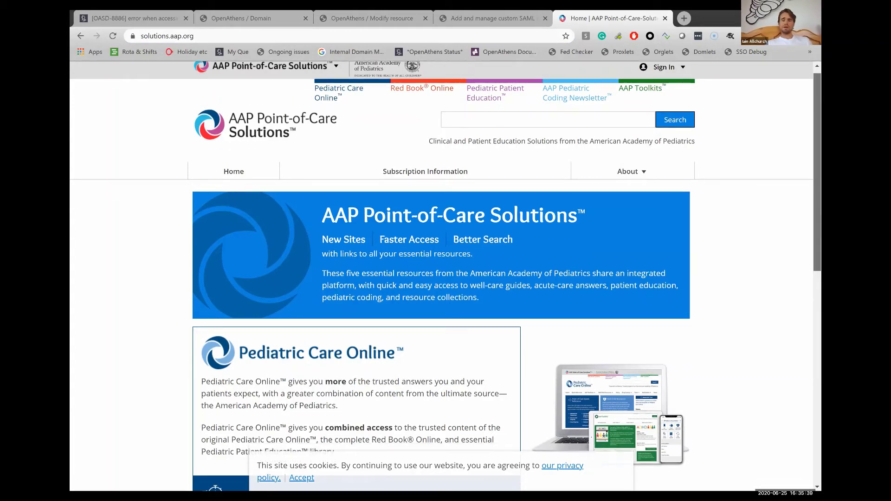
pyautogui.scroll(1, 446, 275)
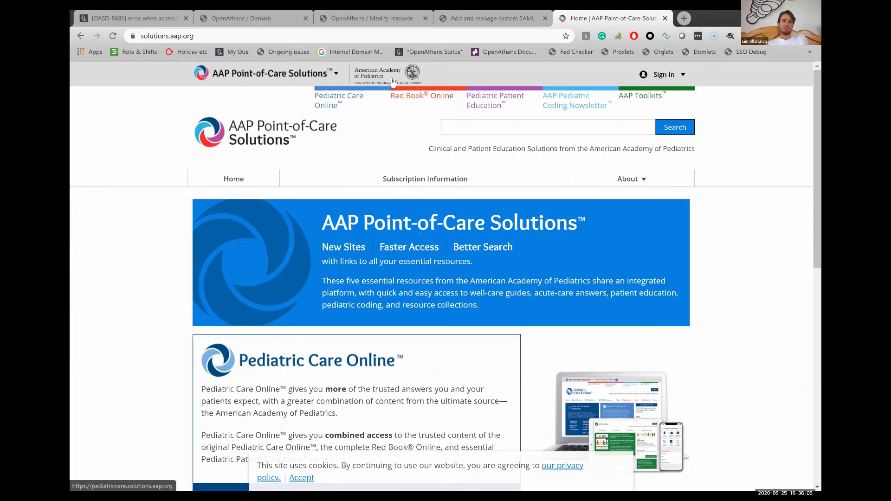
# Look through the AAP site's Search and About links, then return to the OpenAthens 123doc Modify resource tab
pyautogui.click(658, 119)
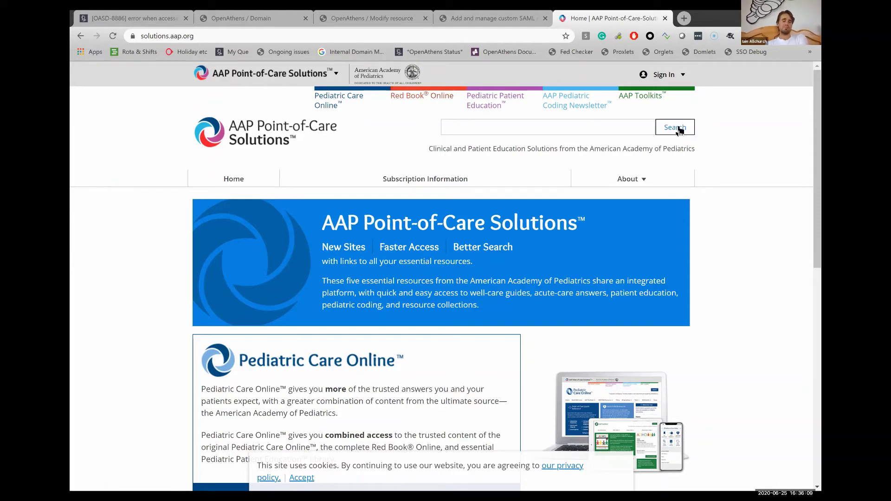
pyautogui.click(669, 176)
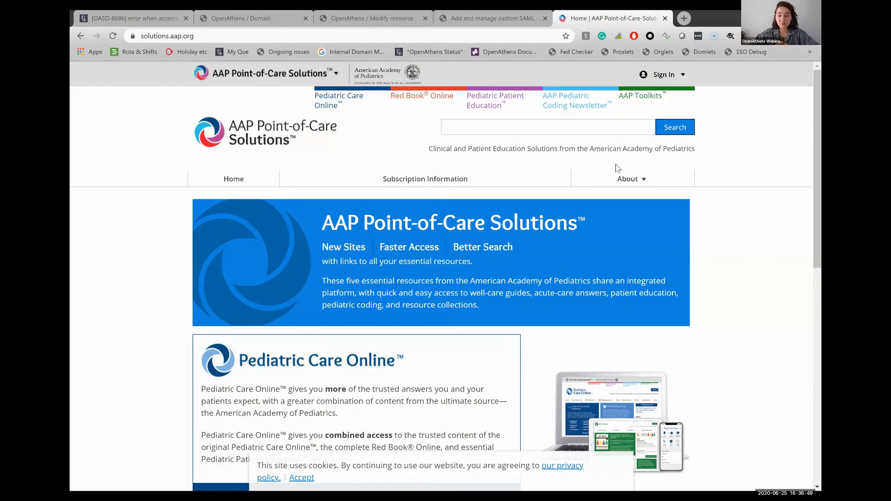
pyautogui.click(653, 178)
pyautogui.click(737, 193)
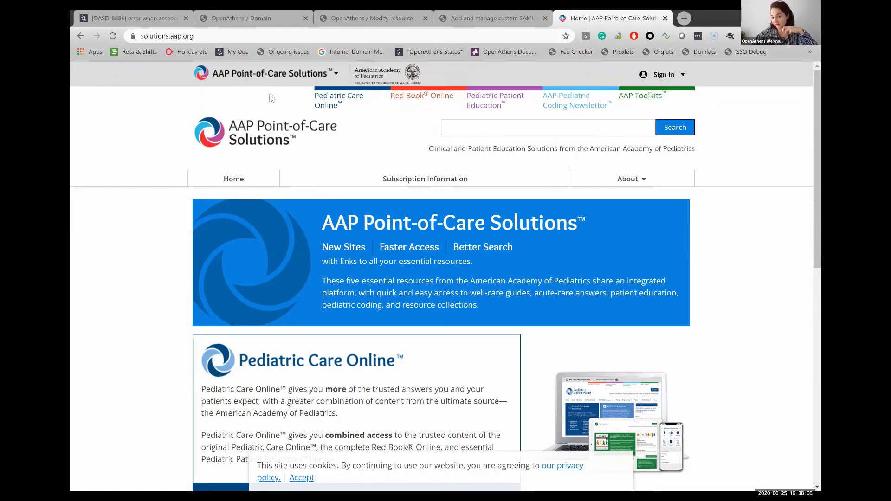
pyautogui.hotkey('ctrl', 'shift', 'Tab')
pyautogui.hotkey('ctrl', 'shift', 'Tab')
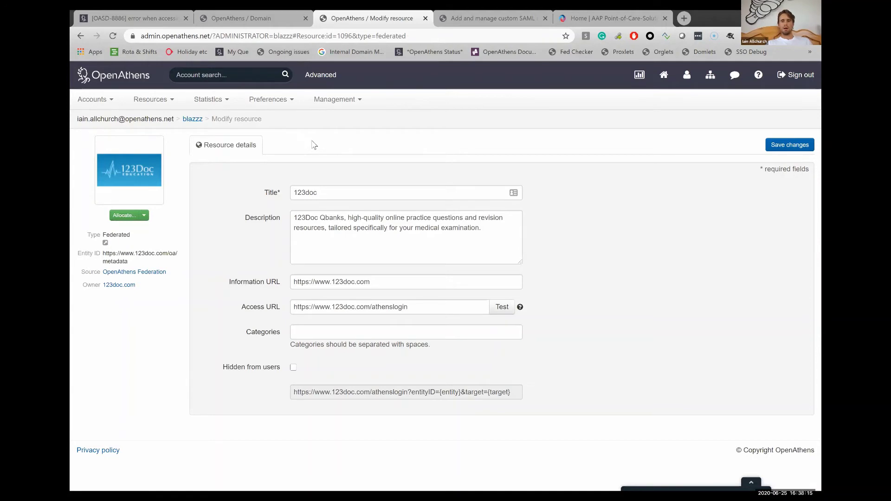
# Open the OpenAthens Accounts menu and dismiss it without choosing any option
pyautogui.click(107, 104)
pyautogui.moveTo(139, 133)
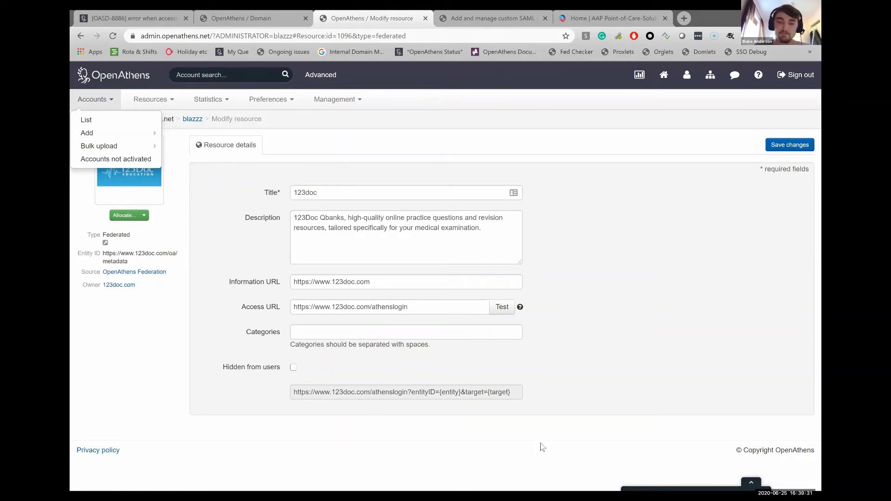
pyautogui.click(633, 320)
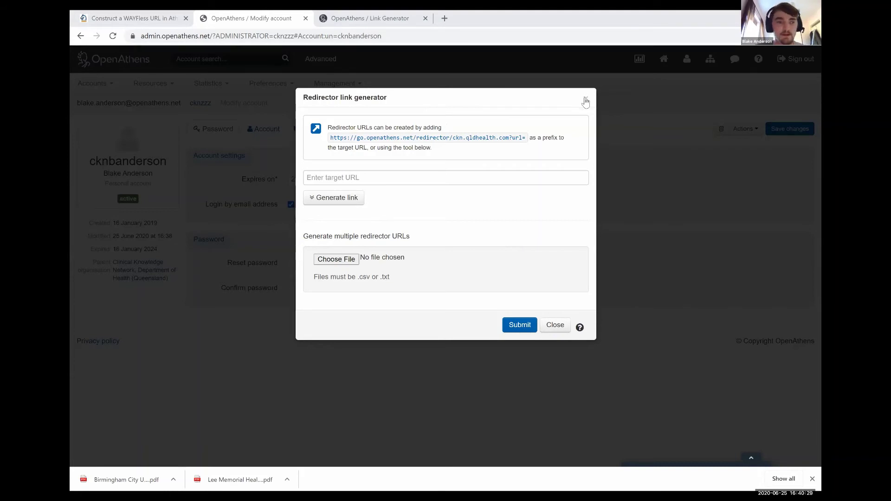
# Close the generator dialog, go to the Dashboard, and reopen Resources > Redirector link generator
pyautogui.click(278, 102)
pyautogui.click(129, 64)
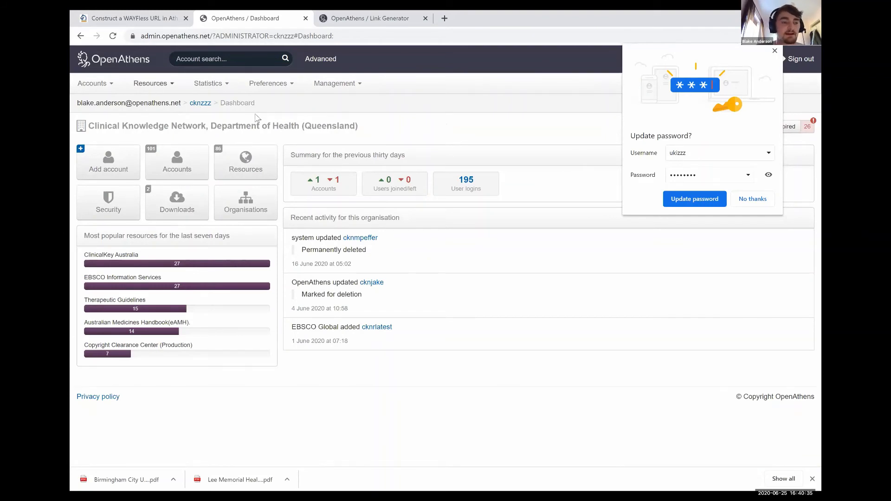
pyautogui.click(151, 83)
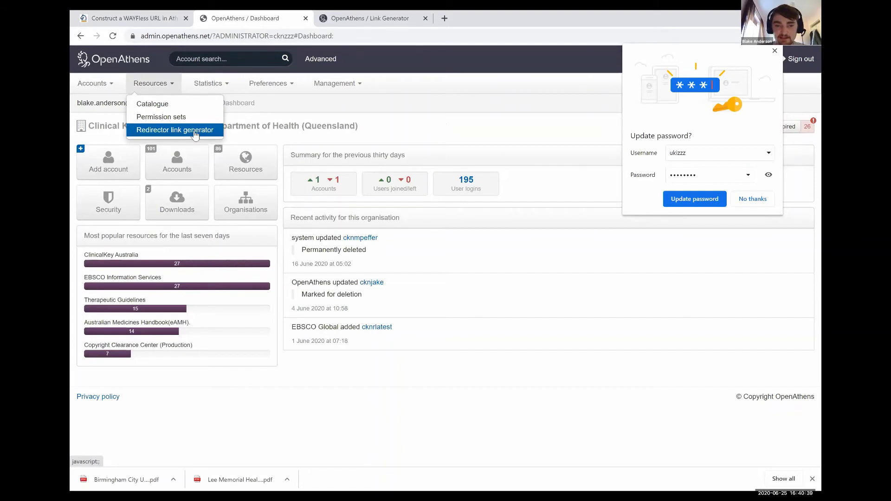
pyautogui.click(195, 133)
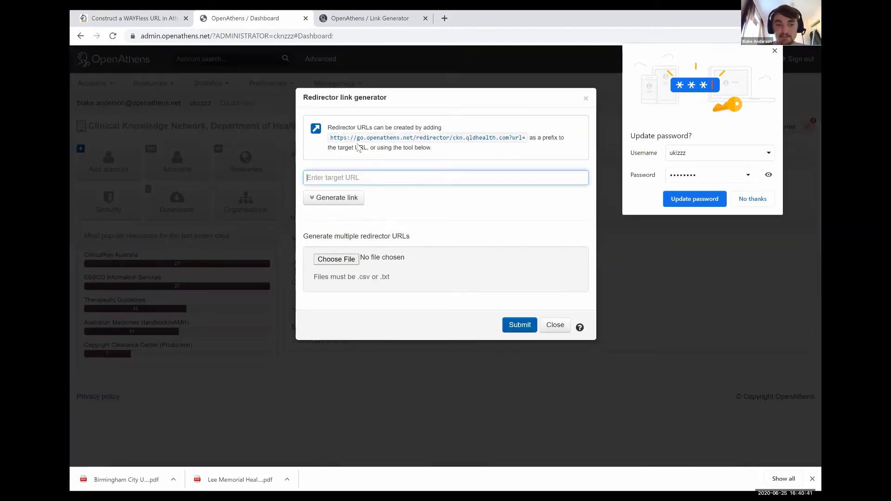
# Switch to the Springer support article 'Construct a WAYFless URL in Athens/OpenAthens'
pyautogui.click(155, 19)
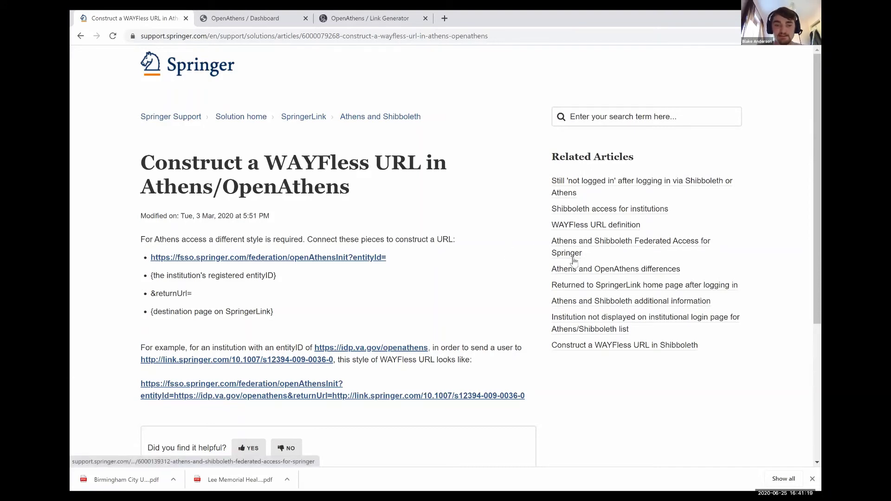
# Go back to the OpenAthens Redirector link generator and focus its empty target URL field
pyautogui.click(222, 21)
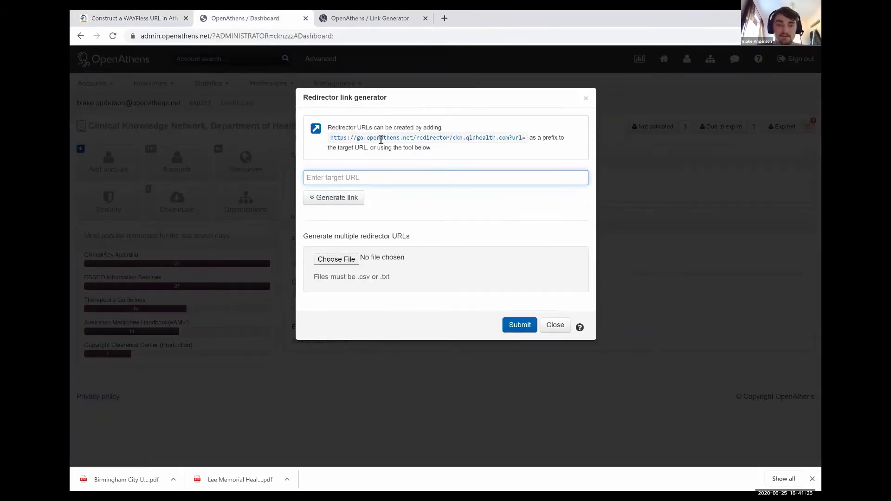
pyautogui.moveTo(330, 138); pyautogui.dragTo(381, 139)
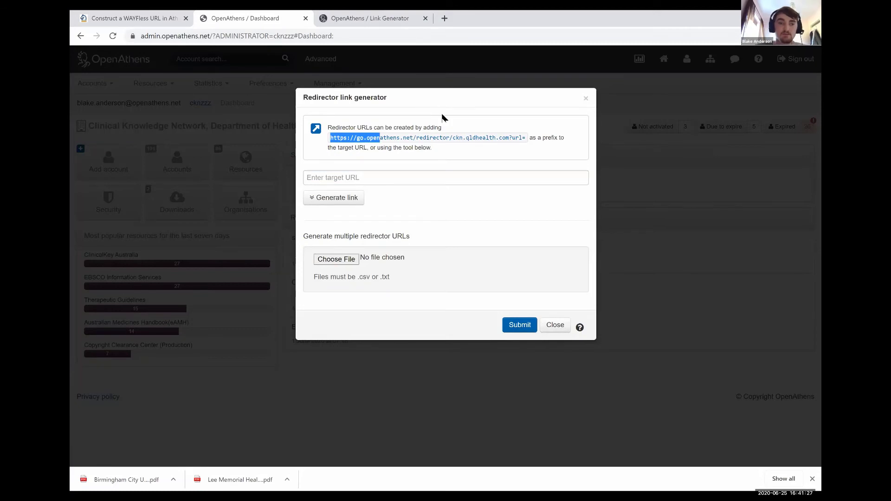
pyautogui.click(559, 111)
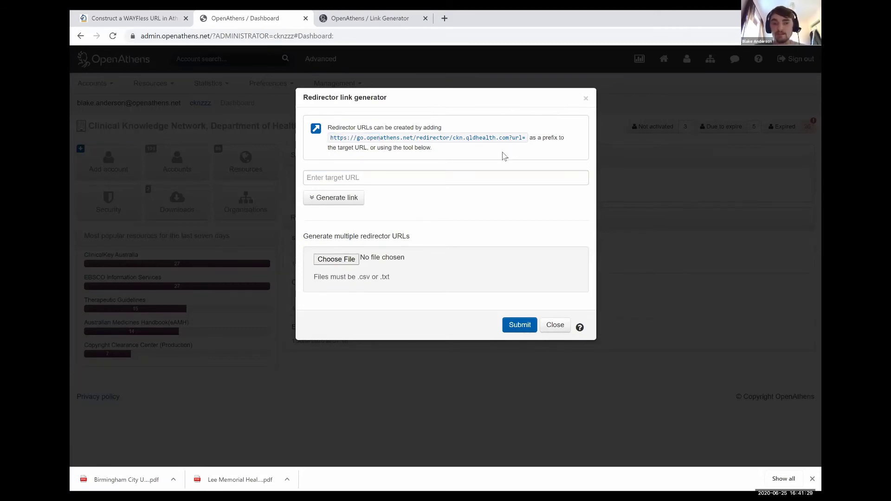
pyautogui.click(349, 177)
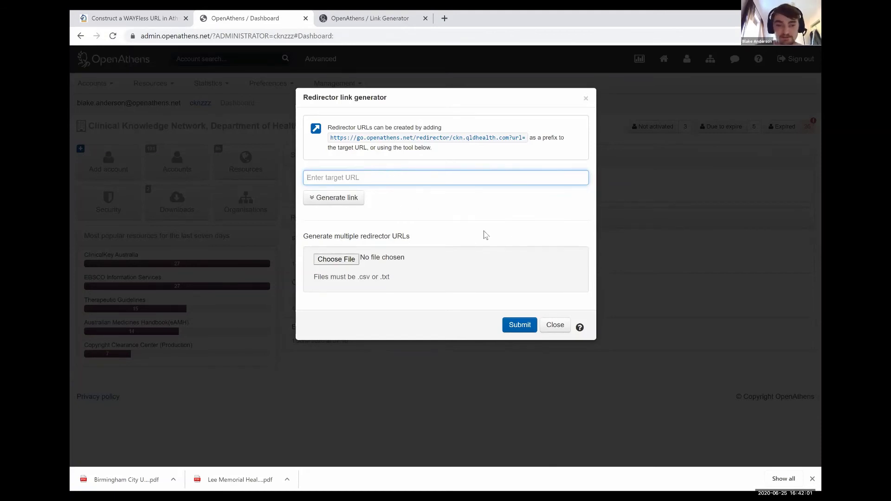
pyautogui.write('h')
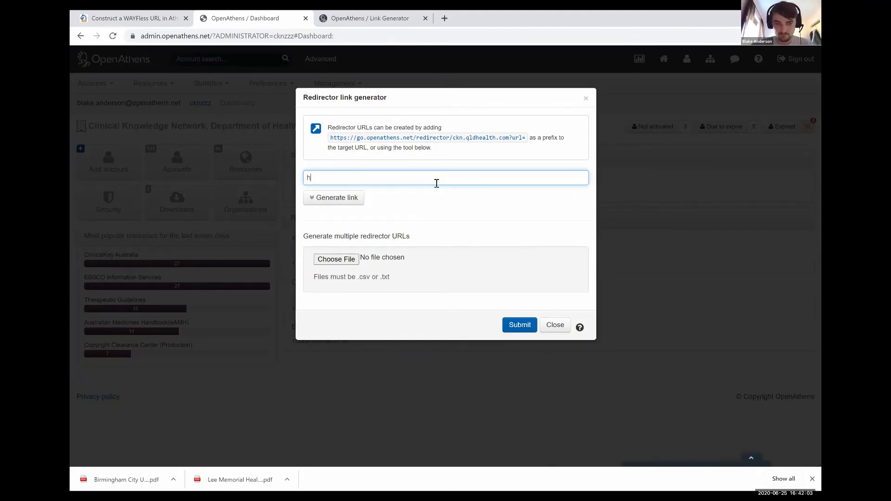
pyautogui.write('ttps@')
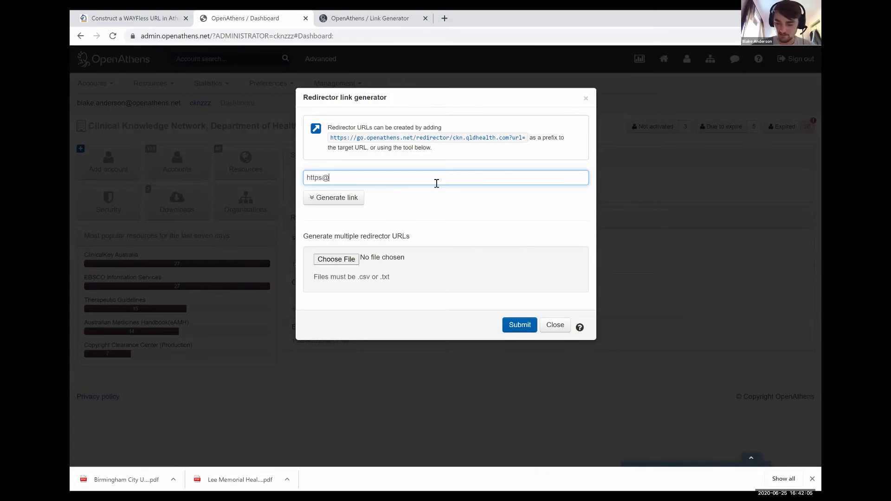
pyautogui.press('BackSpace')
pyautogui.write('://')
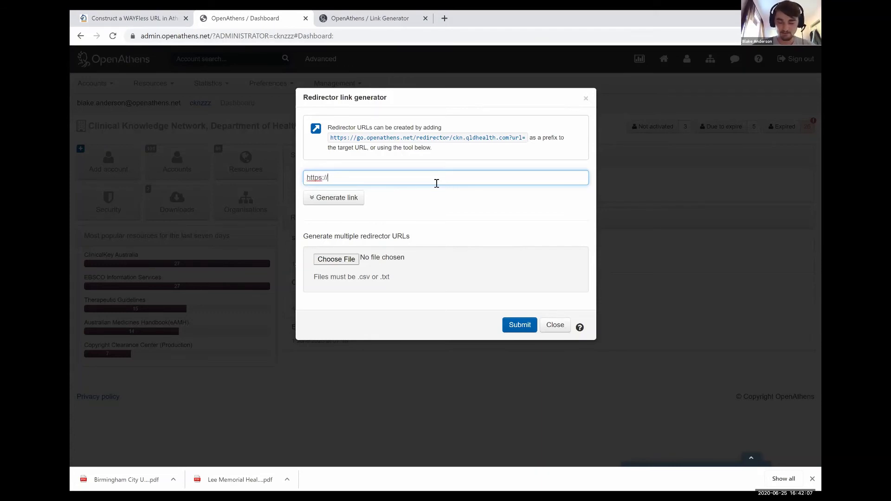
pyautogui.write('www.')
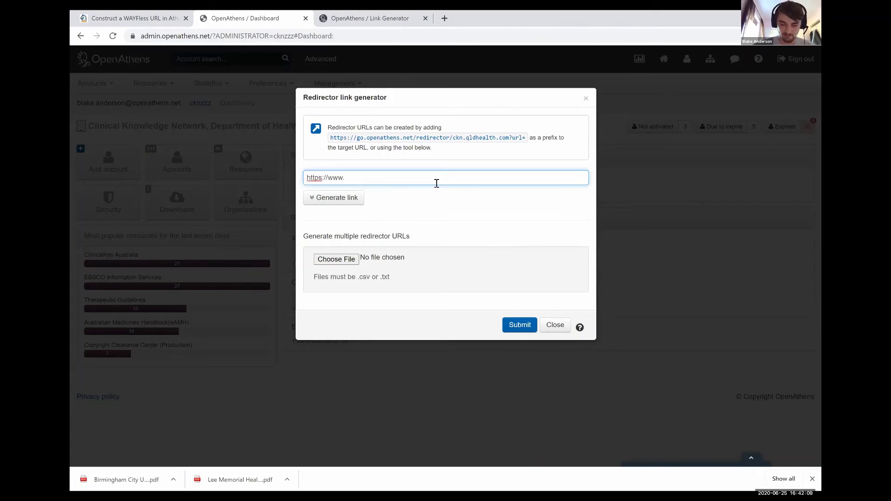
pyautogui.write('bmj.com')
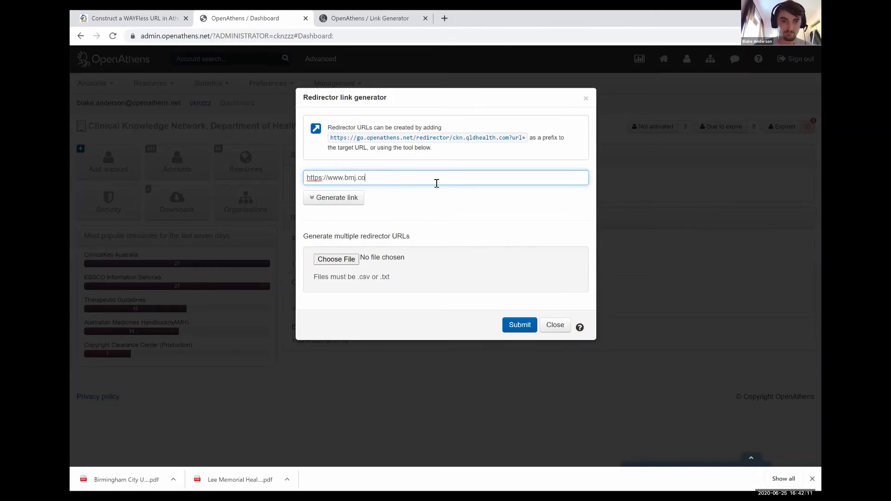
pyautogui.click(349, 200)
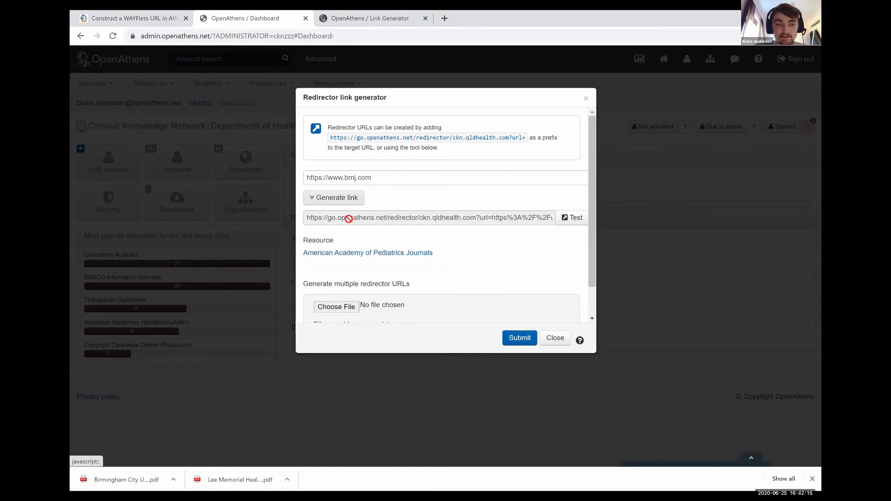
pyautogui.click(572, 219)
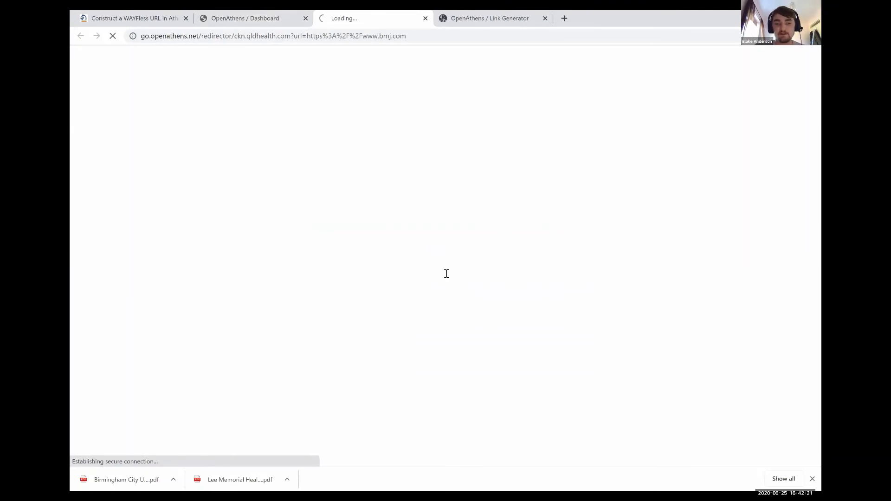
# Check that The BMJ homepage shows access provided by Clinical Knowledge Network, then return to OpenAthens
pyautogui.moveTo(464, 273); pyautogui.dragTo(436, 273)
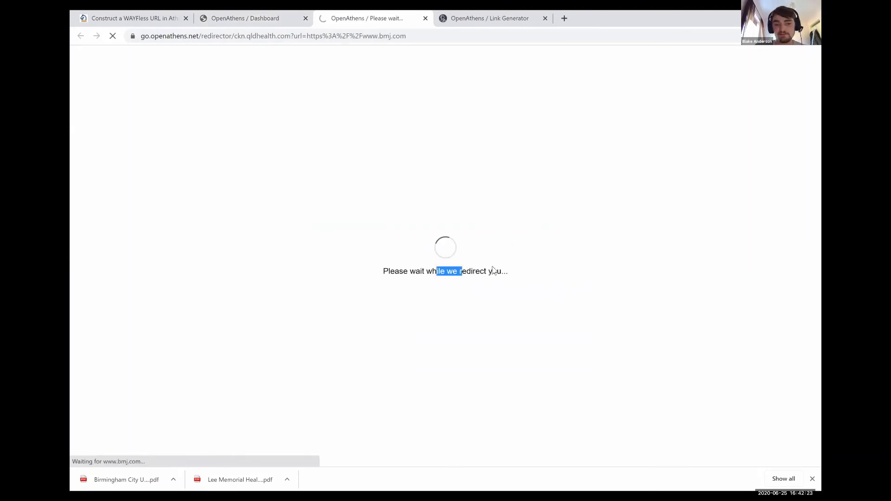
pyautogui.click(482, 271)
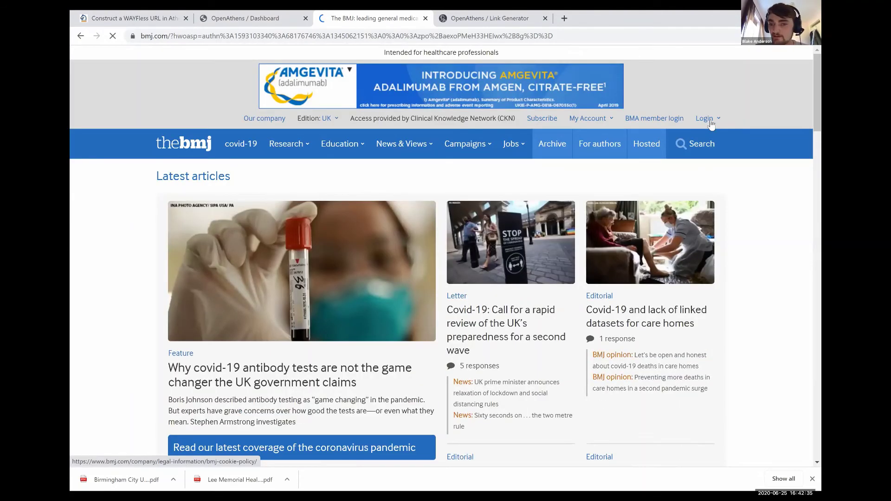
pyautogui.click(705, 118)
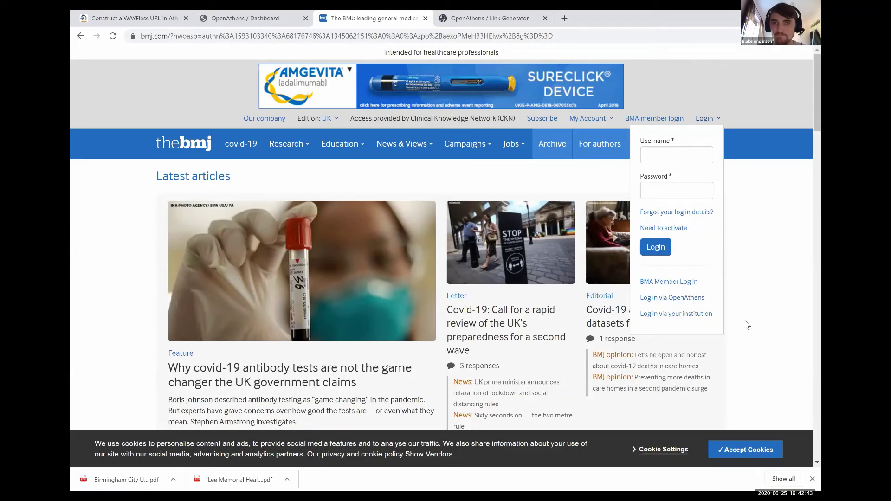
pyautogui.click(691, 103)
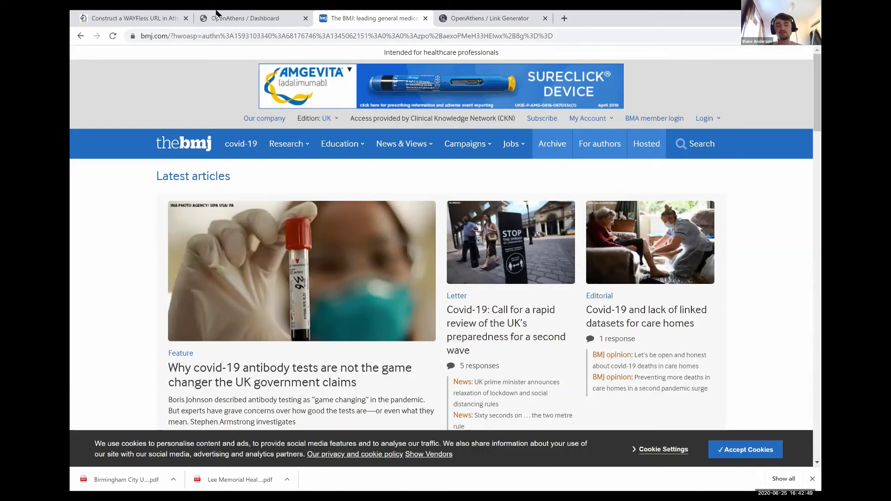
pyautogui.click(217, 13)
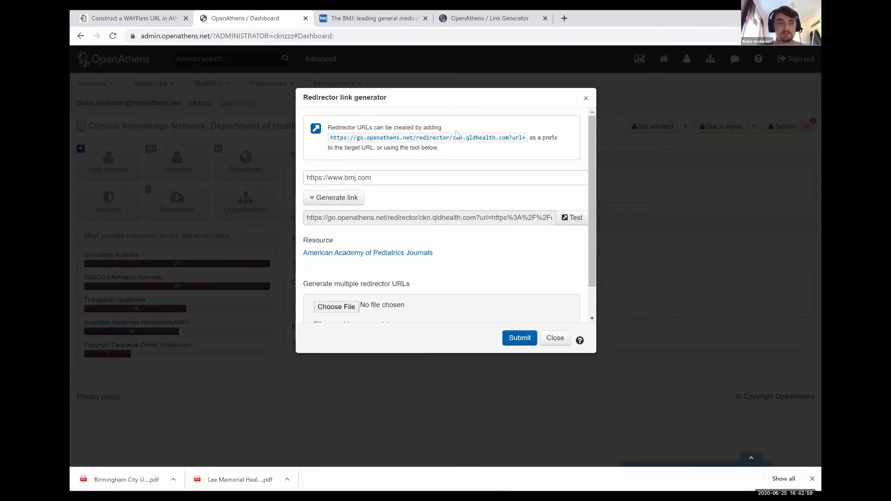
pyautogui.click(200, 153)
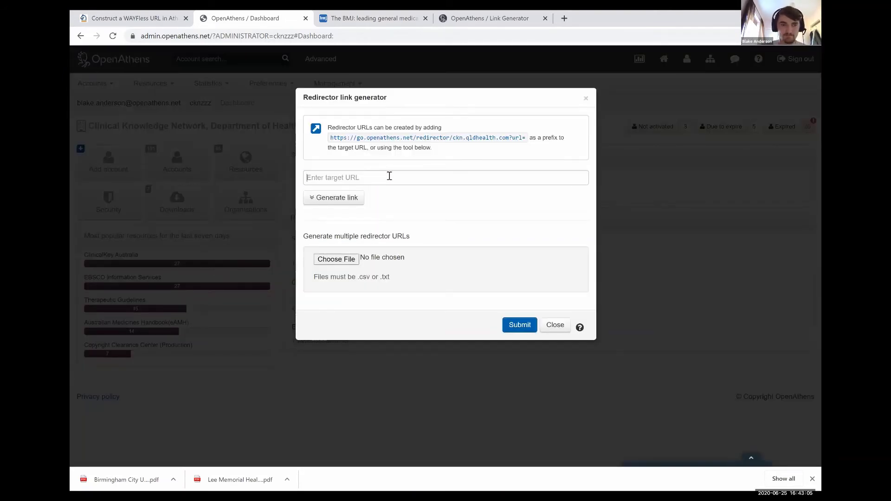
pyautogui.write('h')
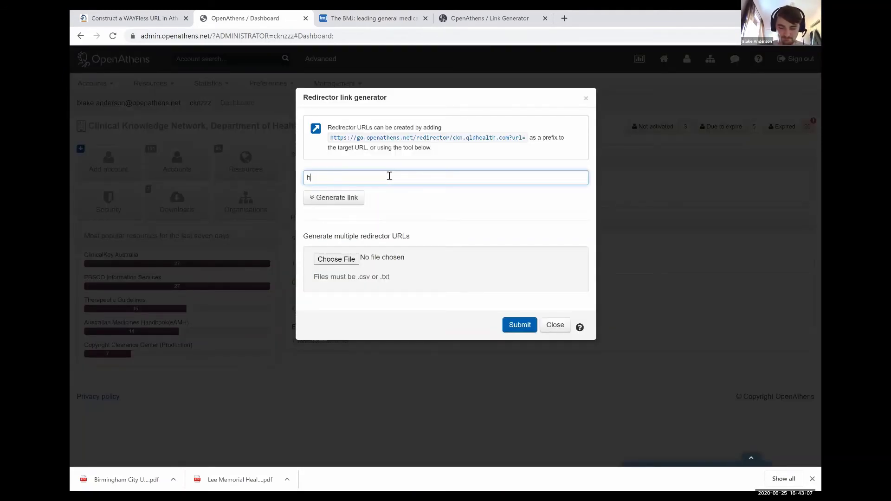
pyautogui.press('BackSpace')
pyautogui.write('https:')
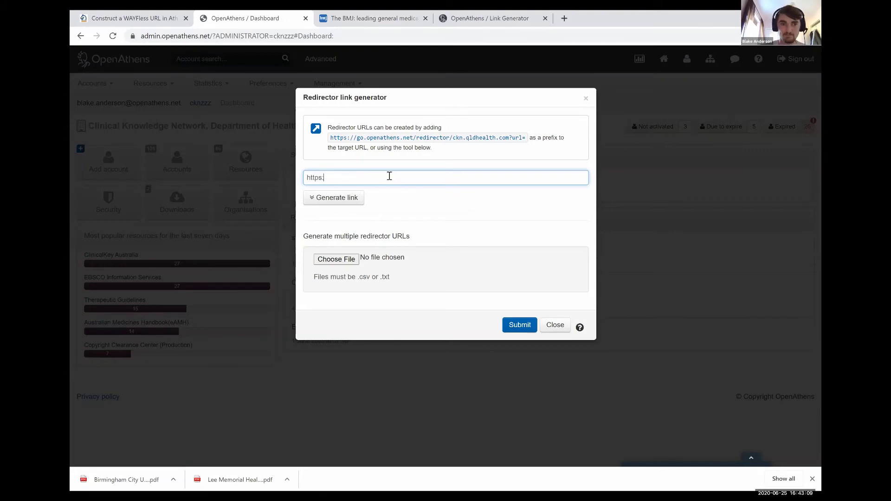
pyautogui.write('//t')
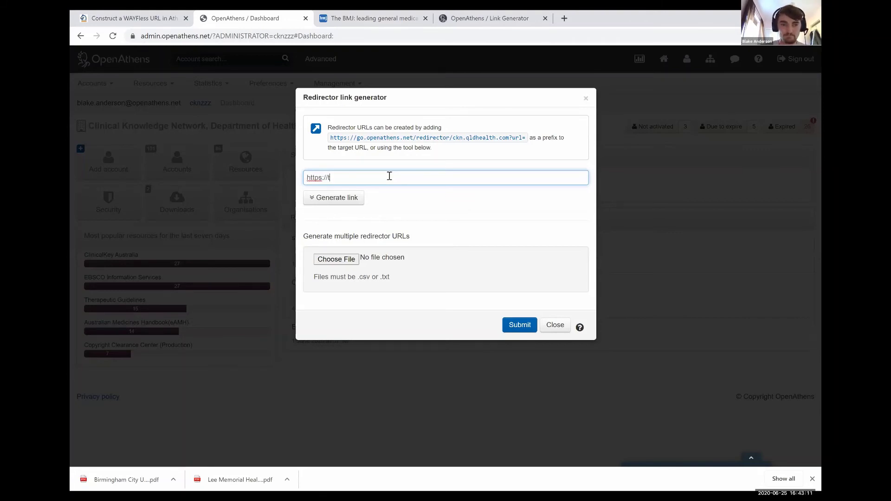
pyautogui.write('ww.clinicalket.')
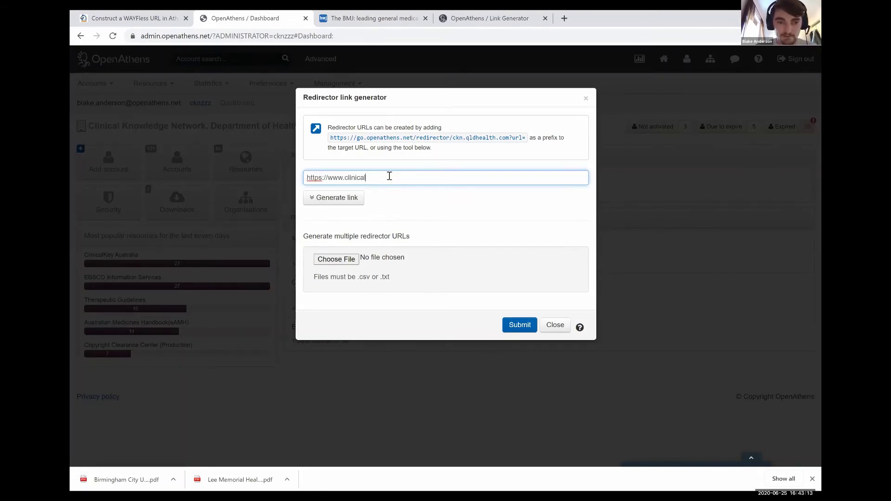
pyautogui.press('BackSpace')
pyautogui.press('BackSpace')
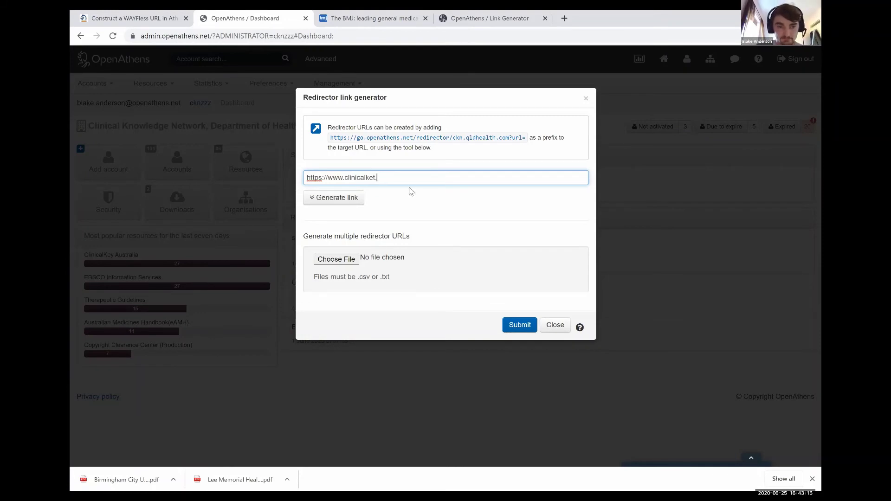
pyautogui.write('y.com')
pyautogui.press('Return')
pyautogui.click(573, 218)
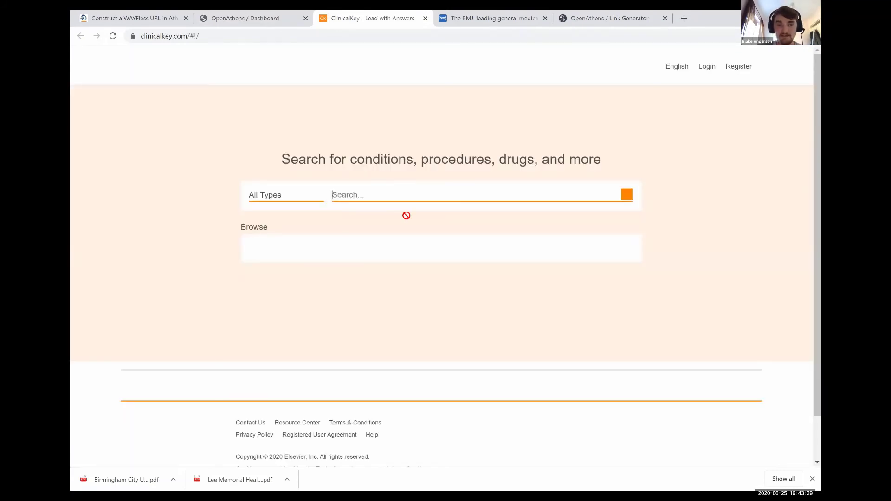
# Switch back to the OpenAthens tab showing the generated ClinicalKey Australia redirector link
pyautogui.hotkey('ctrl', 'shift', 'Tab')
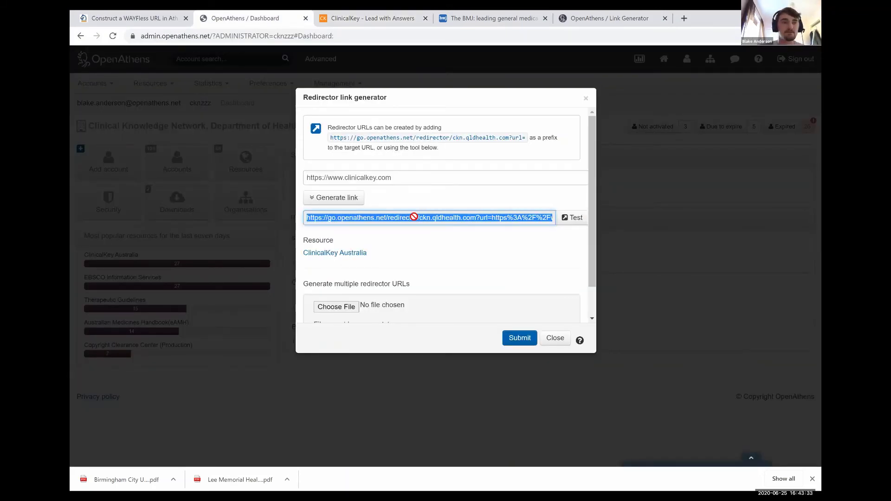
pyautogui.hotkey('alt', 'Tab')
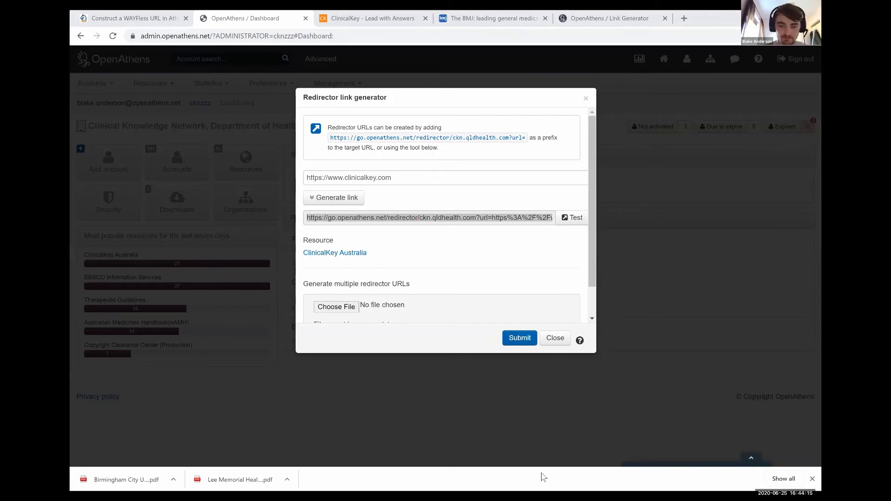
pyautogui.click(471, 473)
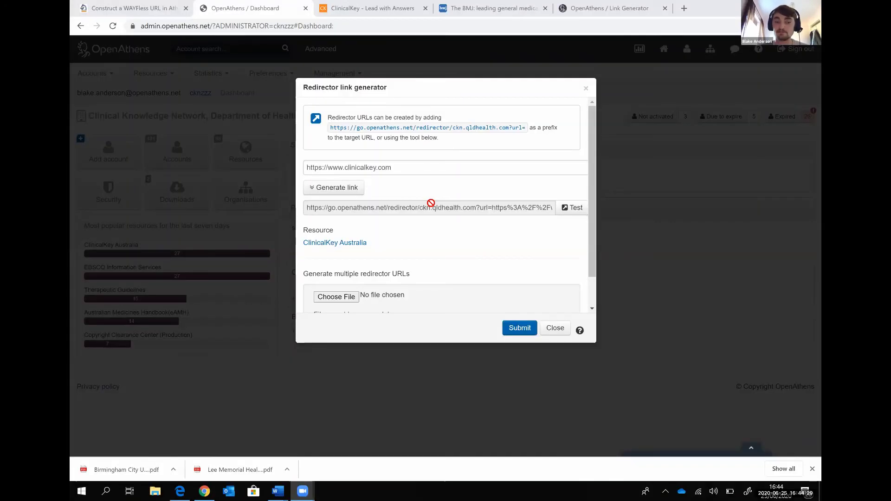
# Select the generated ClinicalKey redirector link and open a new blank browser tab
pyautogui.click(431, 203)
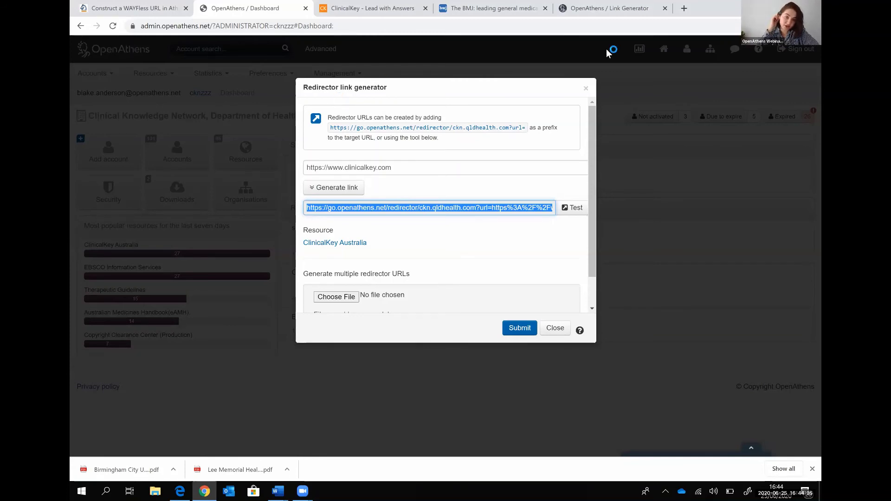
pyautogui.hotkey('ctrl', 't')
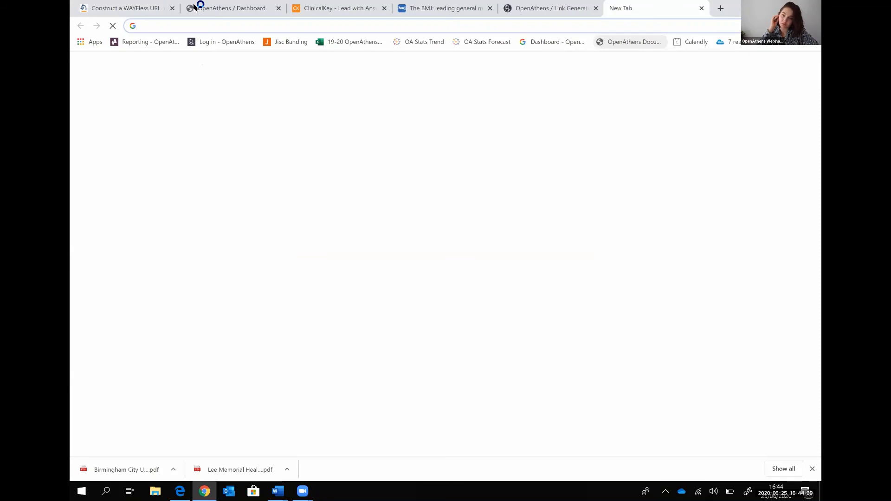
# Load the pasted ClinicalKey redirector link to reach ClinicalKey, then return to OpenAthens
pyautogui.write('https://go.openathens.net/redirector/ckn.qldhealth.com?url=https%3A%2F%2Fwww.clinicalkey.com')
pyautogui.press('Return')
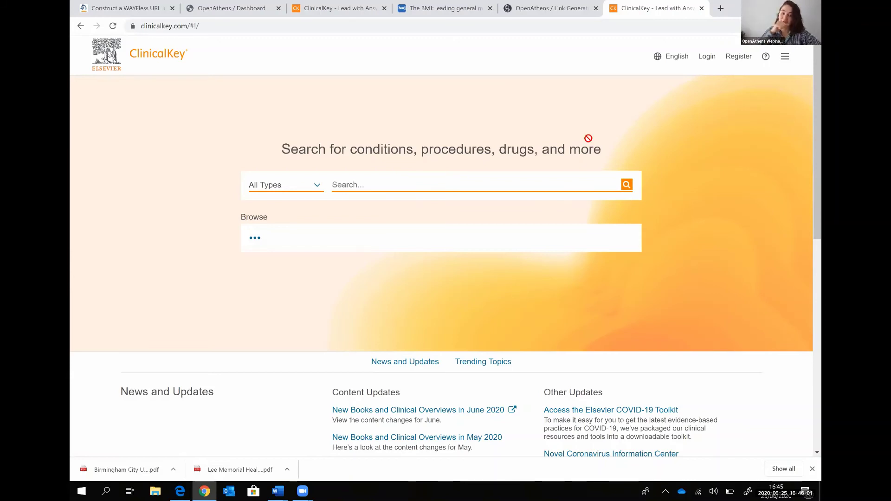
pyautogui.hotkey('ctrl', '2')
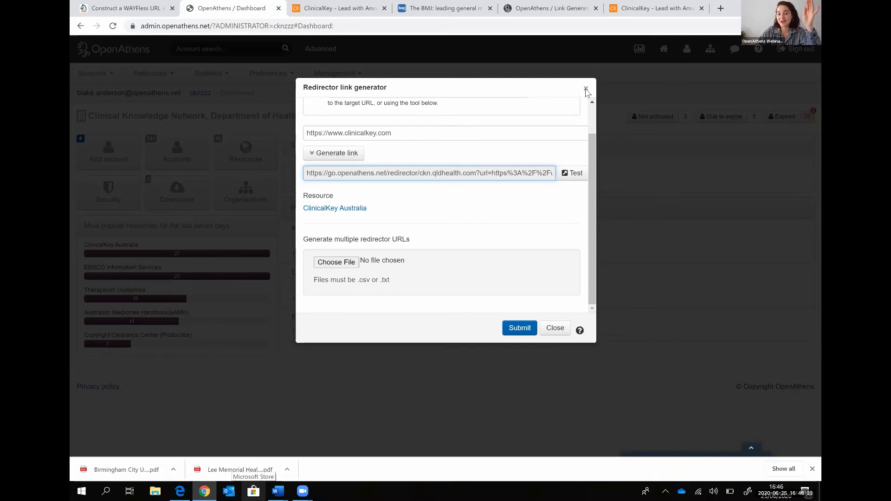
# Clear the link generator, highlight 'Generate multiple redirector URLs', and open a new tab
pyautogui.click(179, 107)
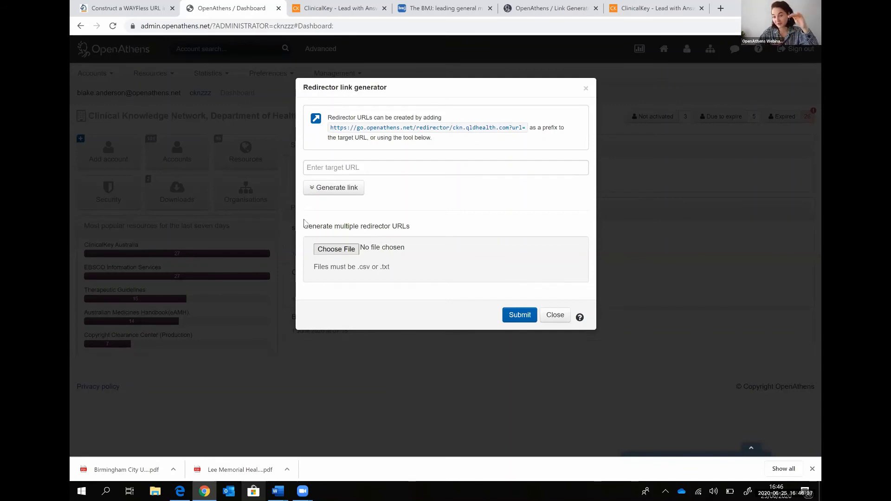
pyautogui.tripleClick(438, 230)
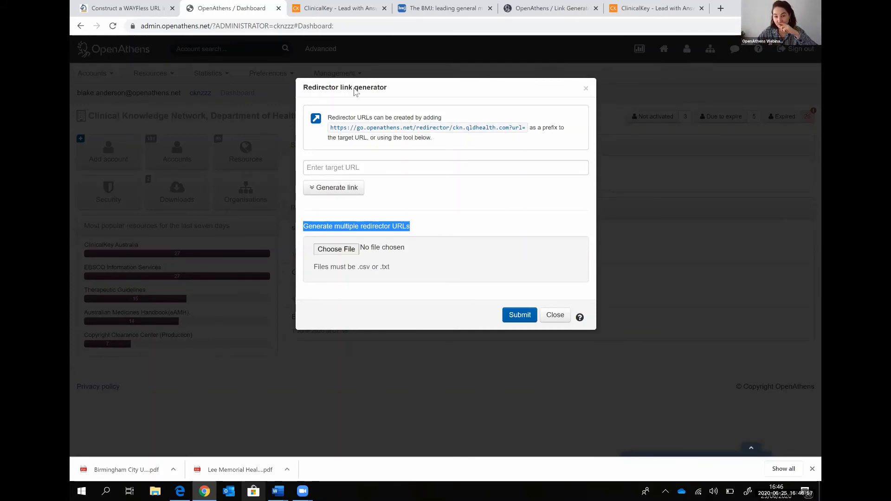
pyautogui.hotkey('ctrl', 't')
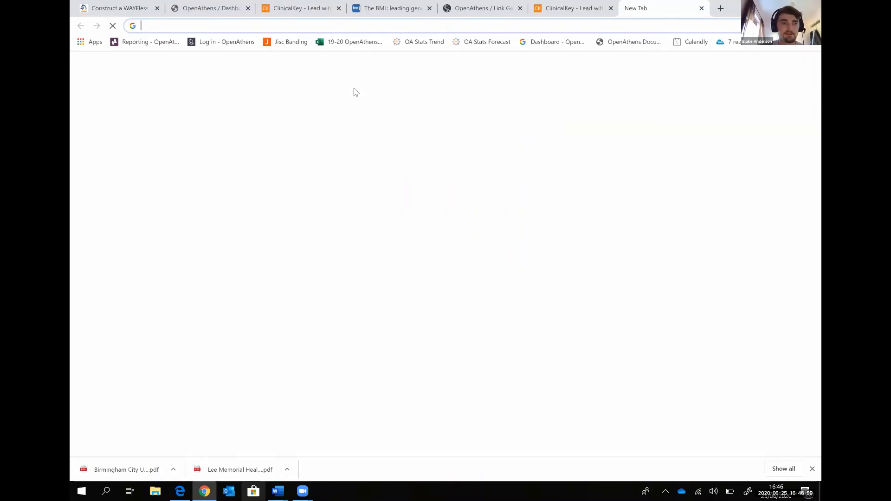
# Go to google.com and search for 'openathens enabled resources'
pyautogui.write('google')
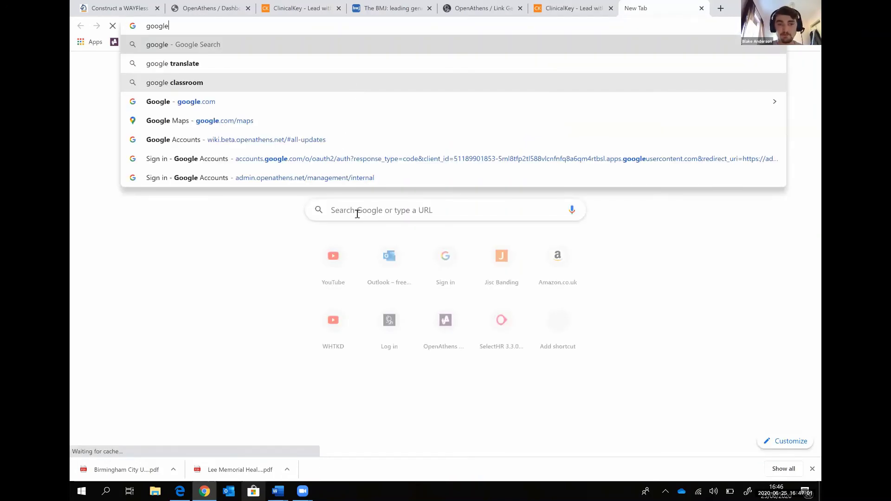
pyautogui.write('.com')
pyautogui.press('Return')
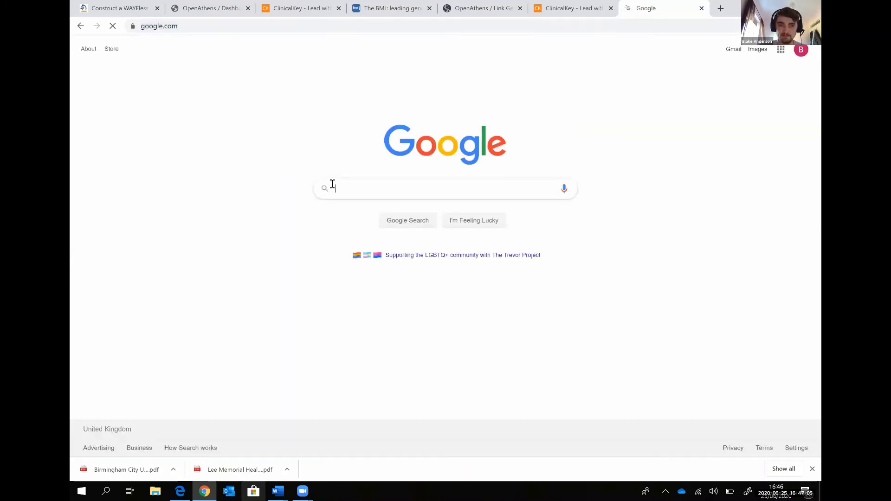
pyautogui.write('openathens ')
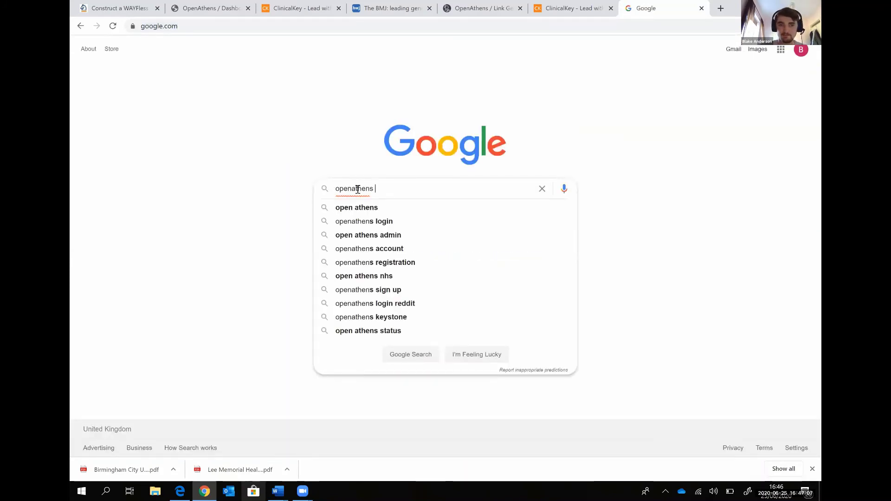
pyautogui.write('enabled resources')
pyautogui.press('Return')
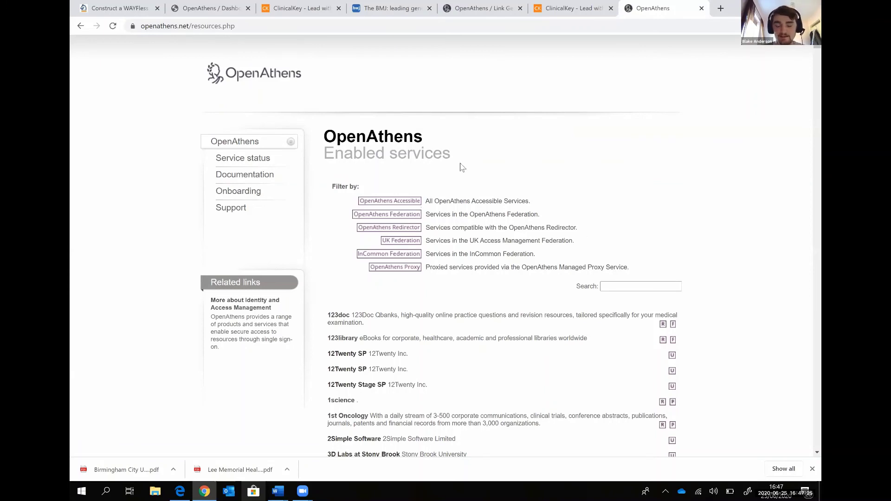
# Filter the Enabled services list to OpenAthens Federation services and browse the results
pyautogui.scroll(-2, 463, 167)
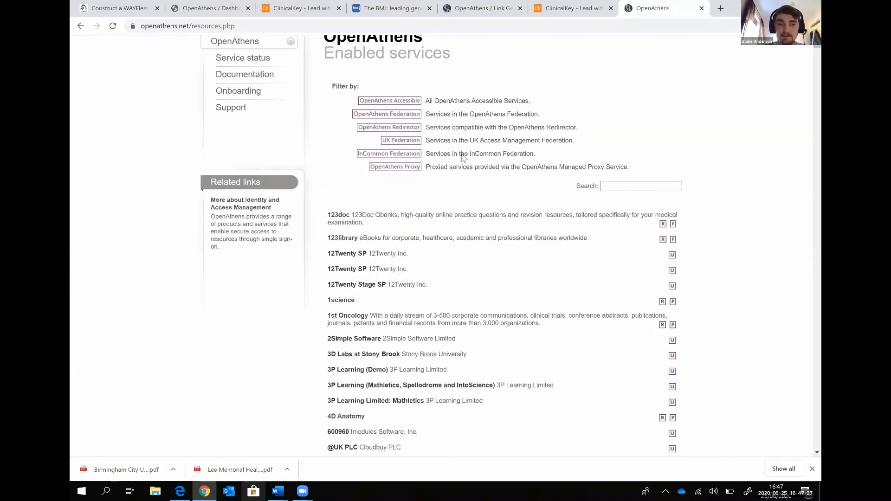
pyautogui.scroll(-1, 420, 148)
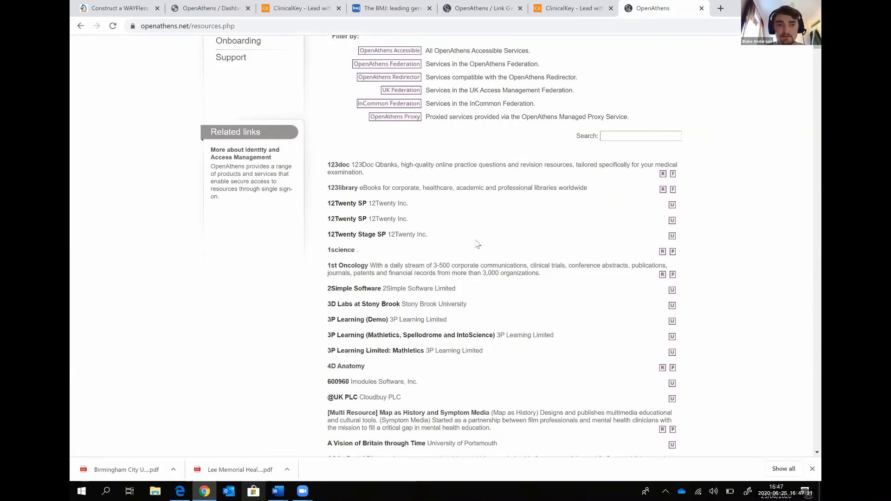
pyautogui.scroll(-10, 416, 222)
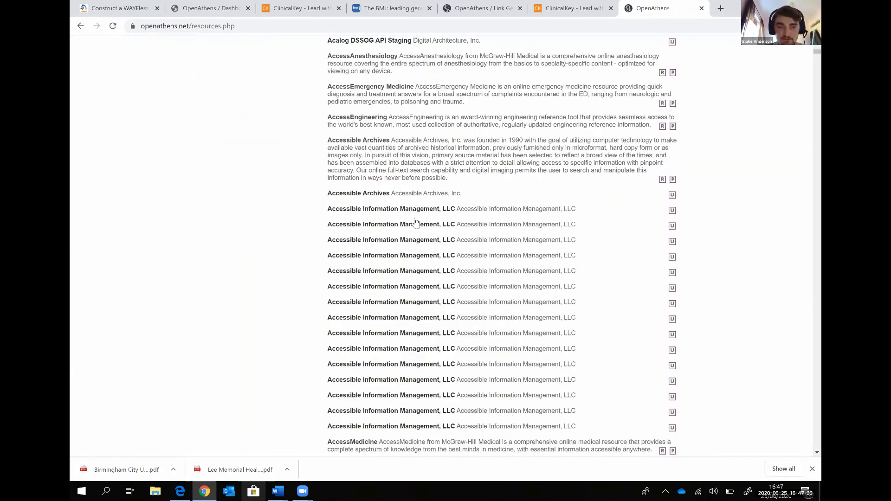
pyautogui.scroll(10, 409, 218)
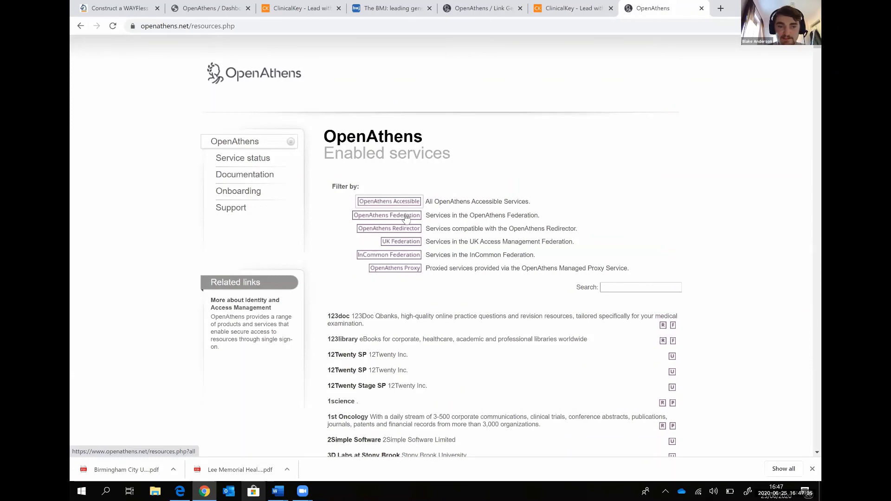
pyautogui.click(405, 216)
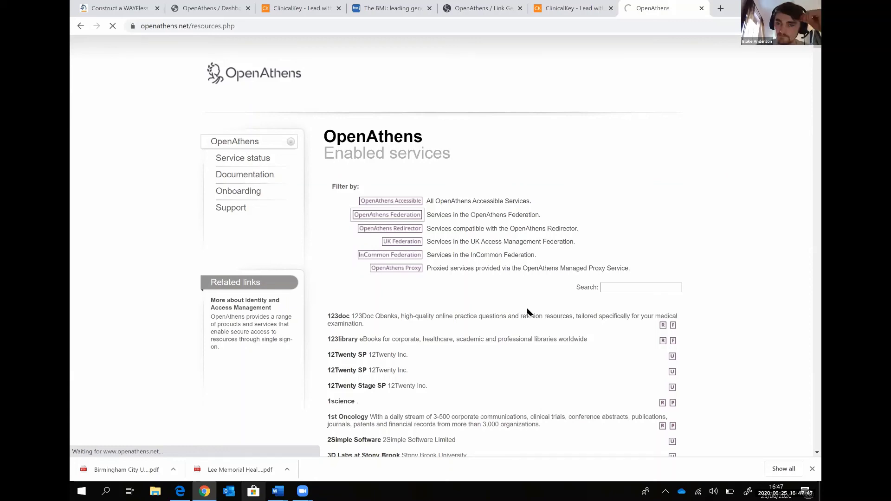
pyautogui.scroll(-9, 625, 140)
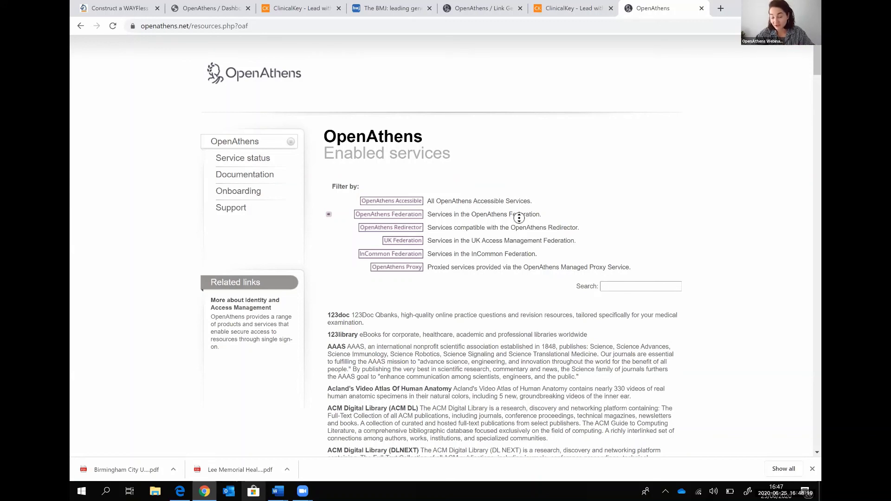
# Filter services to those compatible with the OpenAthens Redirector, then move to the Link Generator page
pyautogui.rightClick(526, 195)
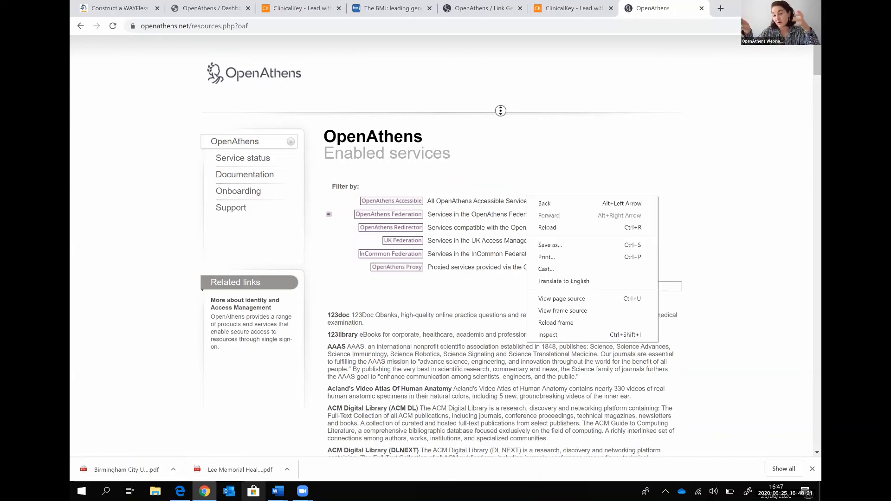
pyautogui.click(501, 112)
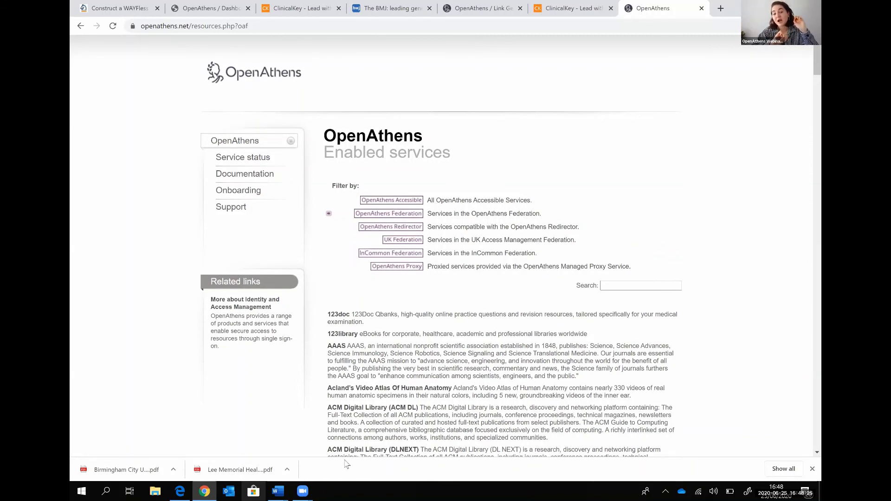
pyautogui.moveTo(302, 492)
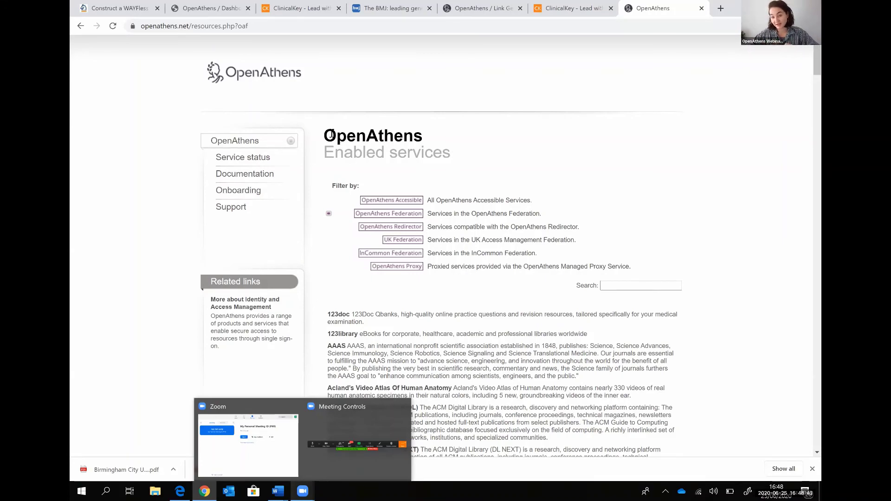
pyautogui.moveTo(357, 432)
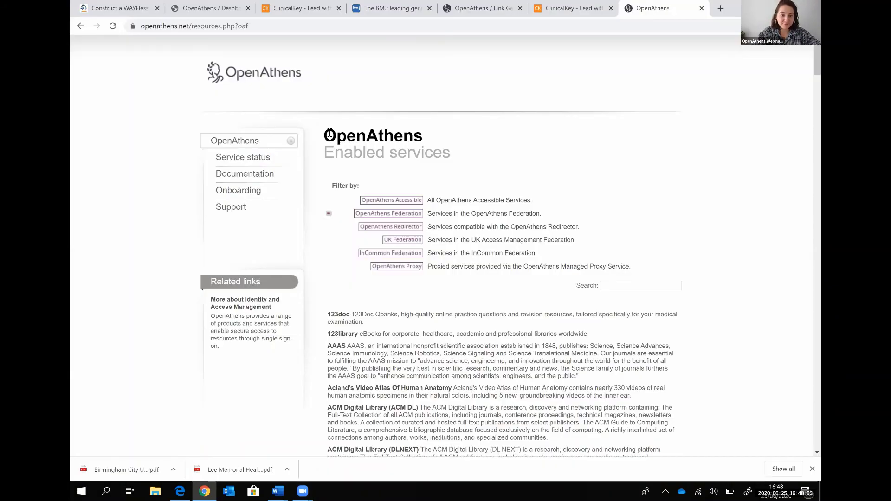
pyautogui.click(409, 231)
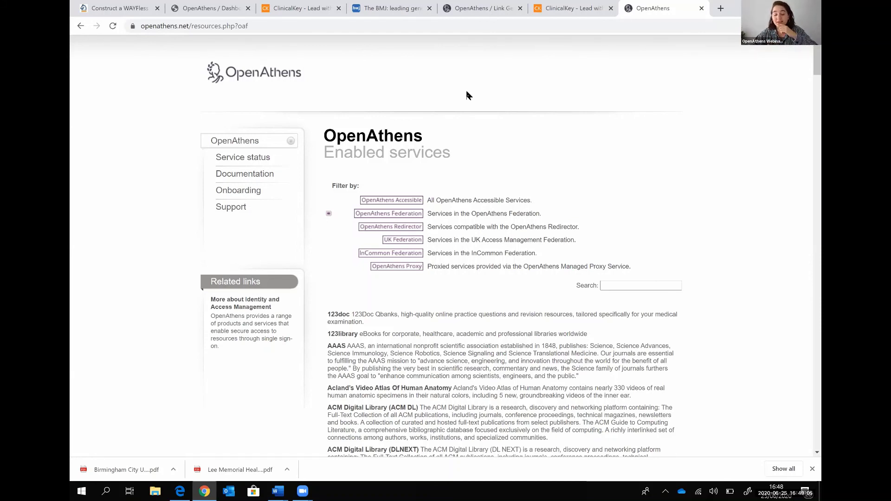
pyautogui.hotkey('ctrl', '5')
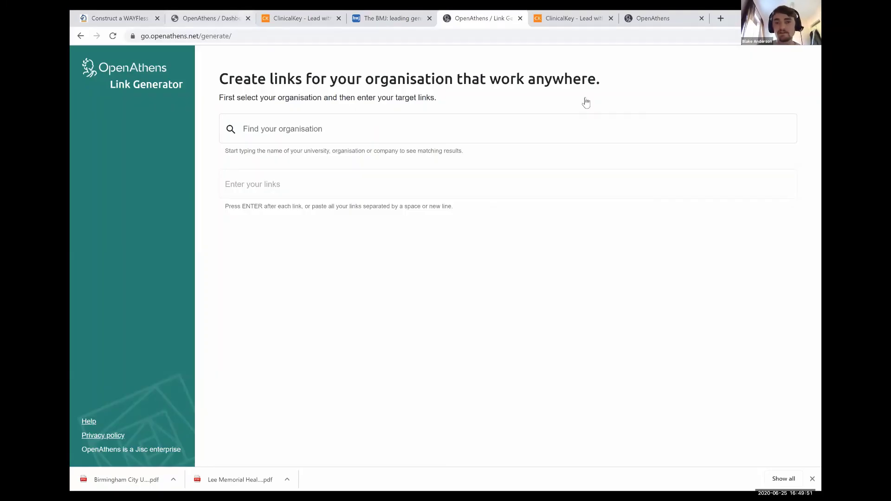
# Close the Redirector link generator dialog on the admin dashboard and return to the Link Generator
pyautogui.hotkey('ctrl', '2')
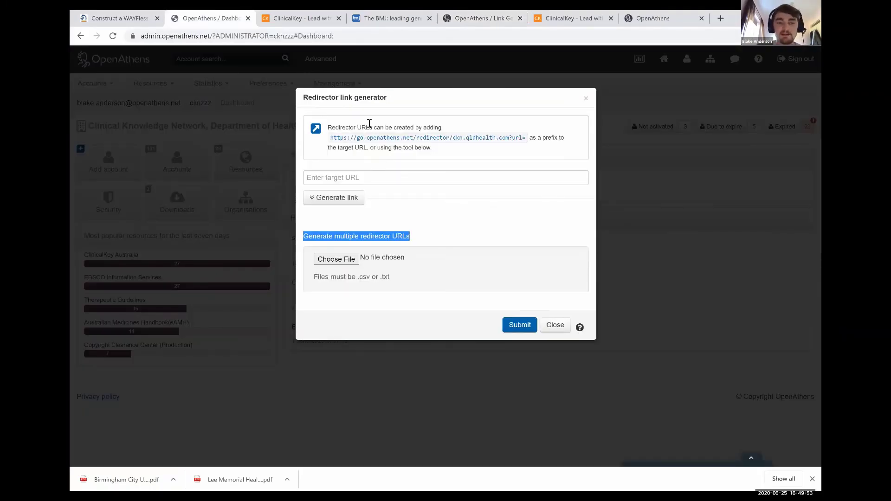
pyautogui.click(370, 124)
pyautogui.press('Escape')
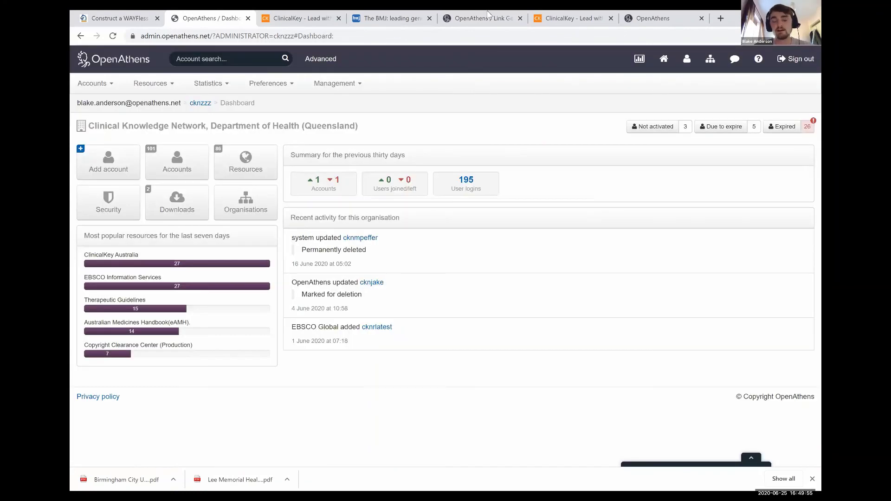
pyautogui.hotkey('ctrl', '5')
# Highlight the Link Generator heading and 'for your organisation' wording, then focus the organisation search
pyautogui.moveTo(328, 80); pyautogui.dragTo(541, 79)
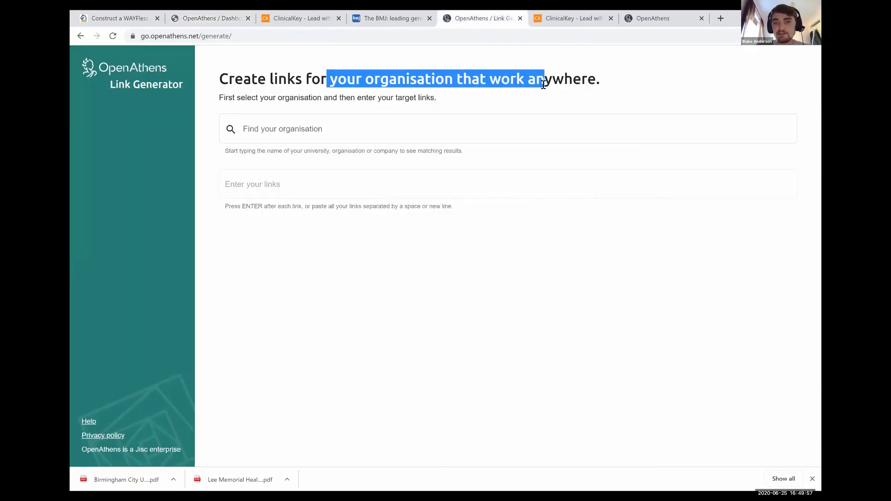
pyautogui.click(548, 97)
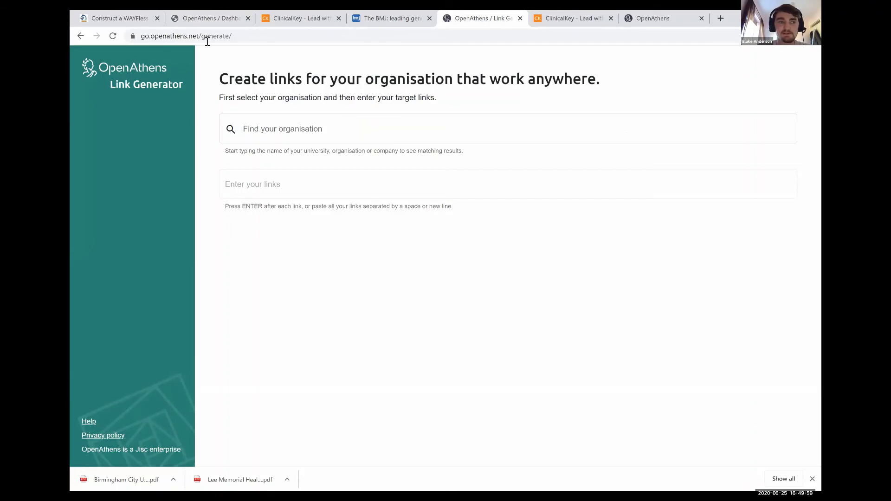
pyautogui.click(230, 37)
pyautogui.click(293, 77)
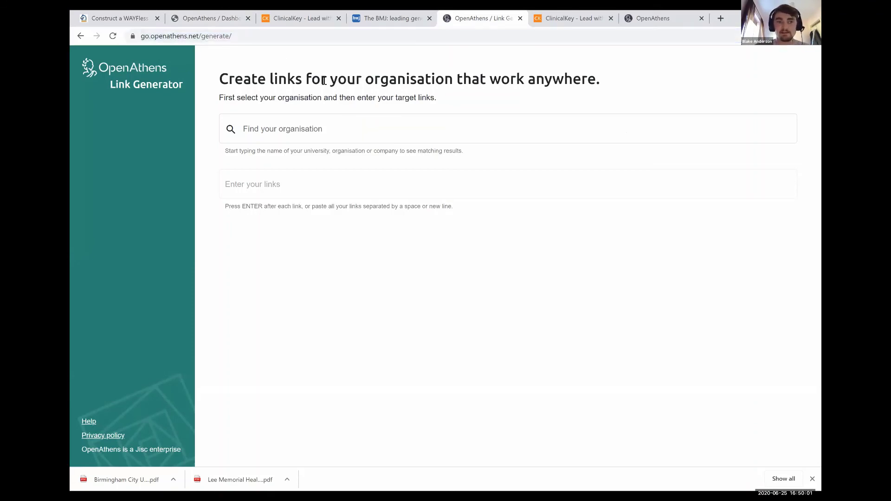
pyautogui.moveTo(398, 82); pyautogui.dragTo(446, 79)
pyautogui.click(476, 79)
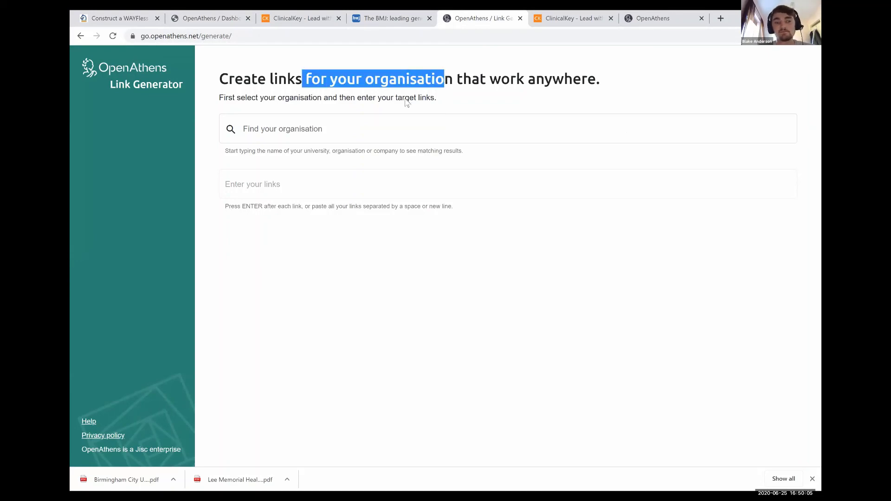
pyautogui.click(408, 103)
pyautogui.click(318, 135)
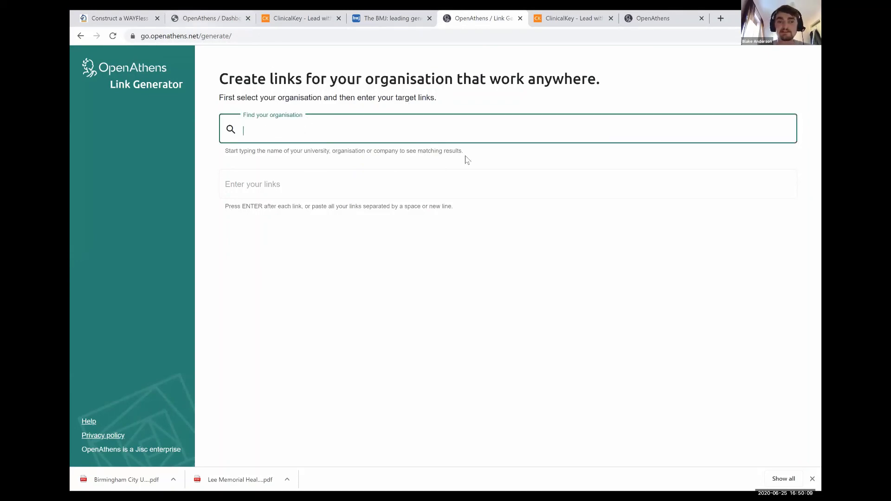
# Flip through the dashboard and Enabled services tabs before returning to the Link Generator
pyautogui.hotkey('ctrl', '2')
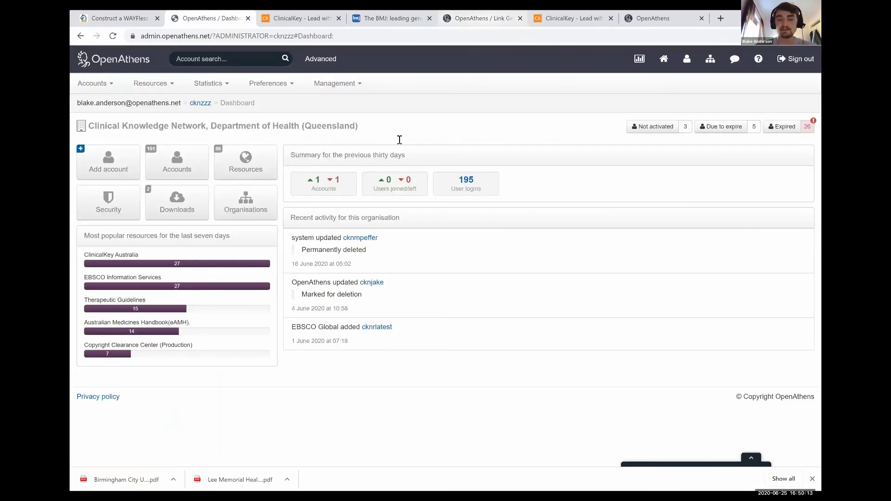
pyautogui.hotkey('ctrl', '7')
pyautogui.hotkey('ctrl', '5')
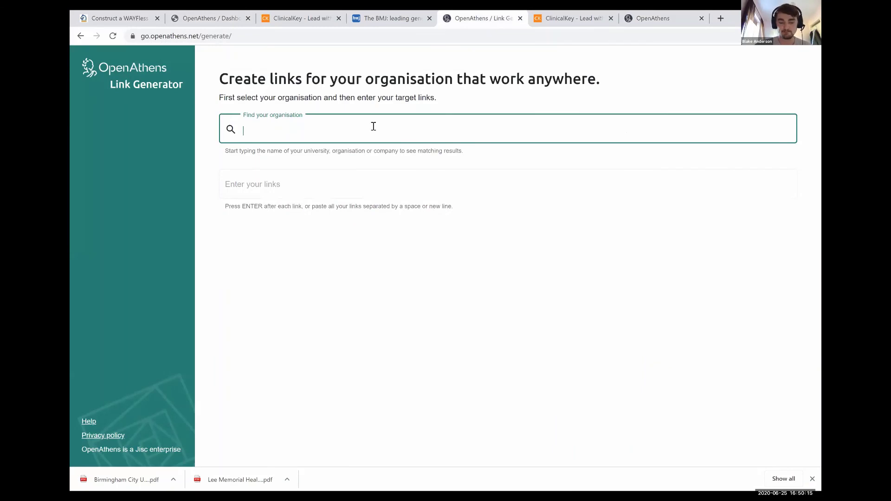
# Enter the test text 'fdgsdfkgmsdfg' in the organisation search and highlight the links hint
pyautogui.write('fdgsdfkgmsdfg')
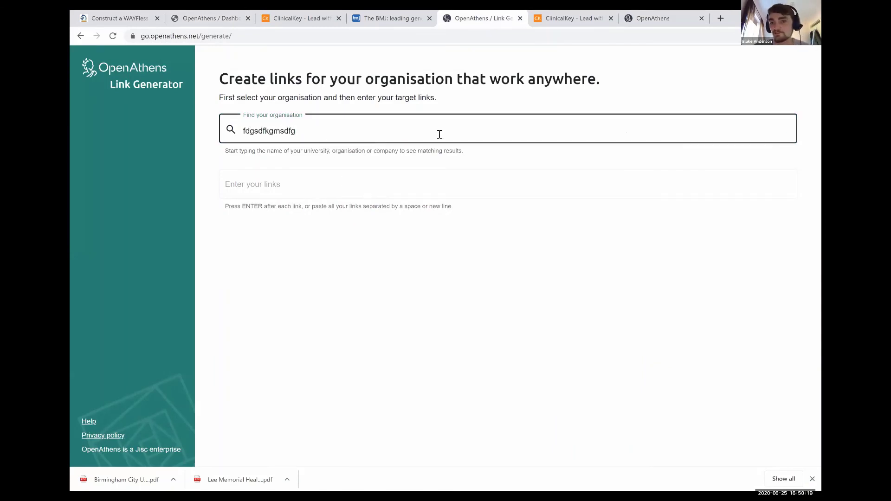
pyautogui.click(448, 175)
pyautogui.moveTo(419, 205)
pyautogui.mouseDown()
pyautogui.moveTo(453, 206)
pyautogui.moveTo(426, 206)
pyautogui.mouseUp()
pyautogui.click(455, 210)
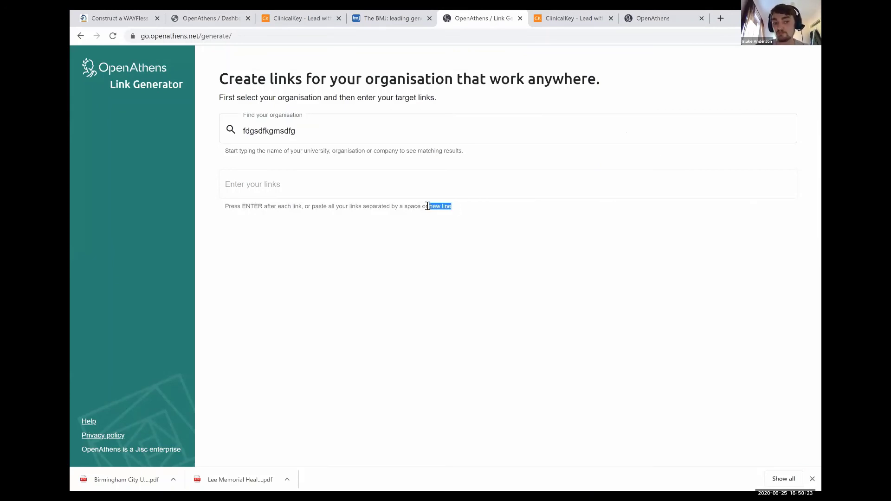
pyautogui.click(425, 206)
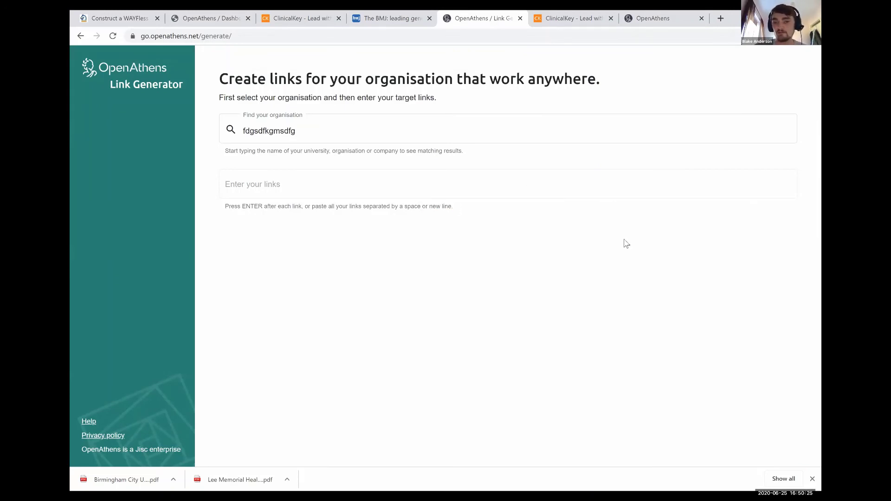